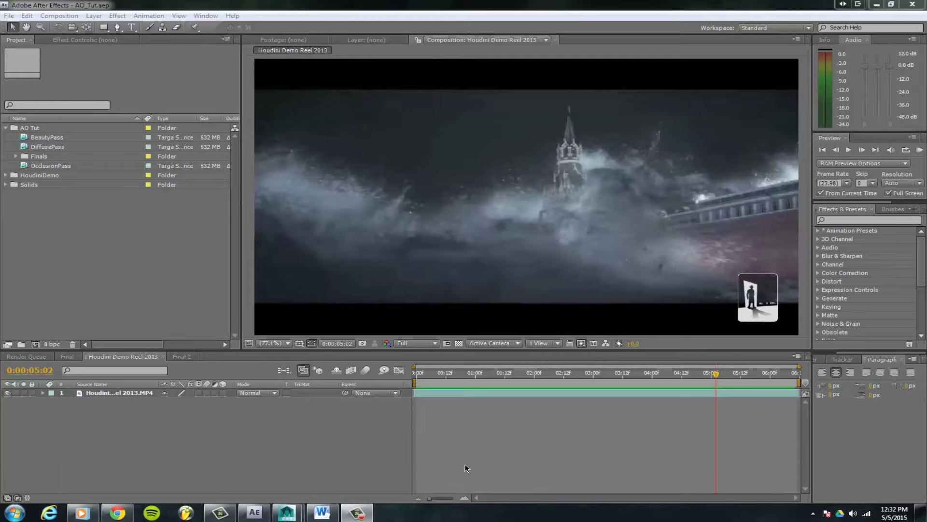
- Return the playhead of the Houdini Demo Reel 2013 composition to the start and RAM-preview the clip
{"action": "left_click", "coordinate": [449, 373]}
{"action": "left_click_drag", "start_coordinate": [435, 376], "coordinate": [390, 394]}
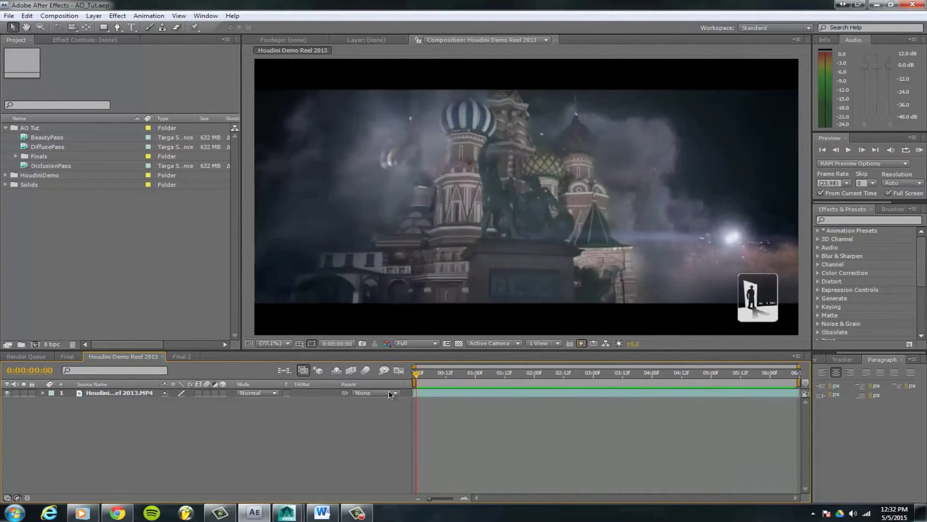
{"action": "key", "text": "KP_0"}
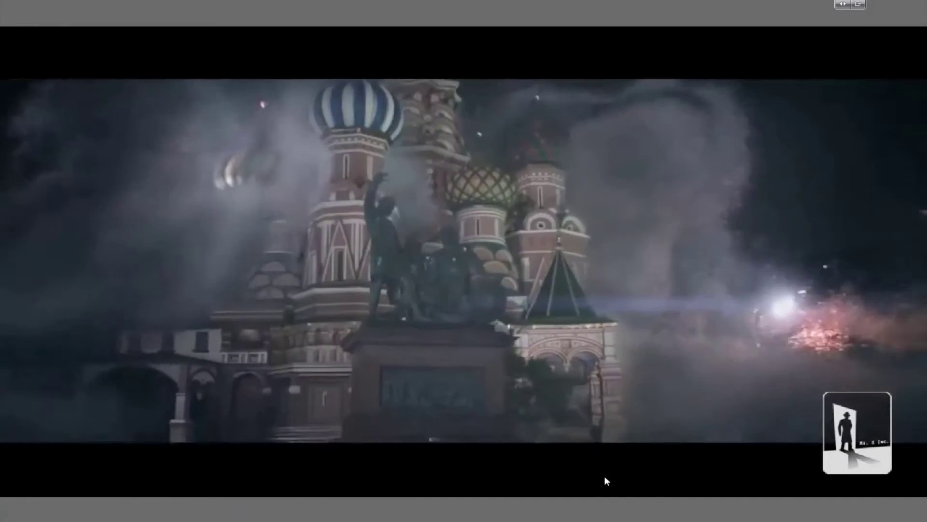
{"action": "left_click", "coordinate": [374, 477]}
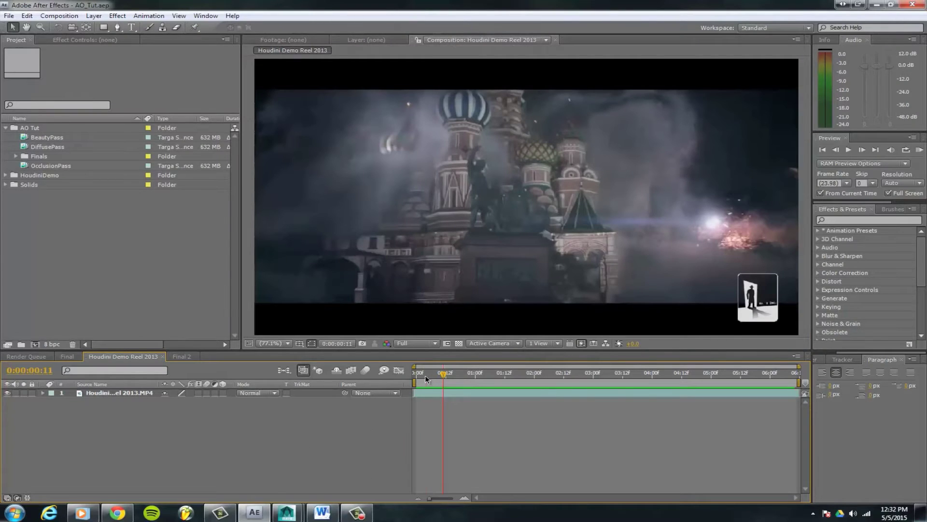
- Scrub through the Houdini Demo Reel 2013 timeline to examine the grey occlusion render of the wave and buildings
{"action": "left_click", "coordinate": [425, 375]}
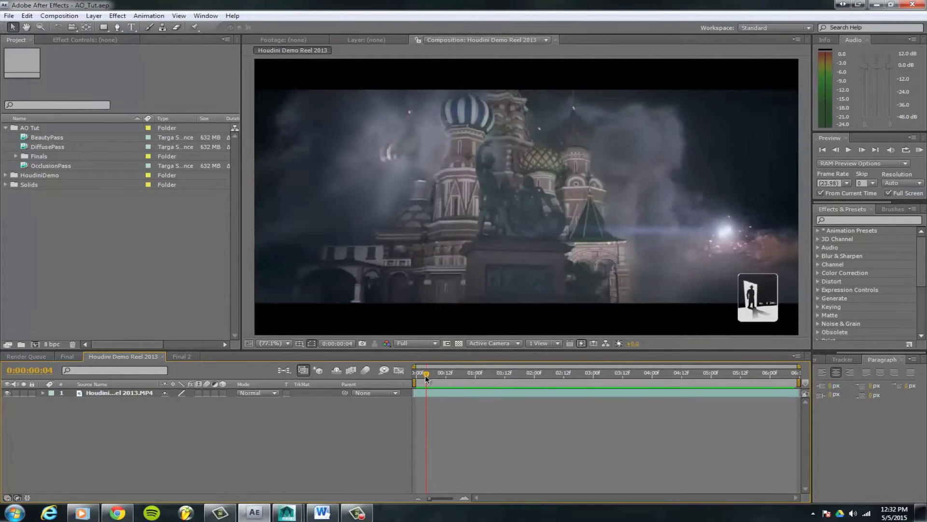
{"action": "left_click_drag", "start_coordinate": [424, 374], "coordinate": [602, 378]}
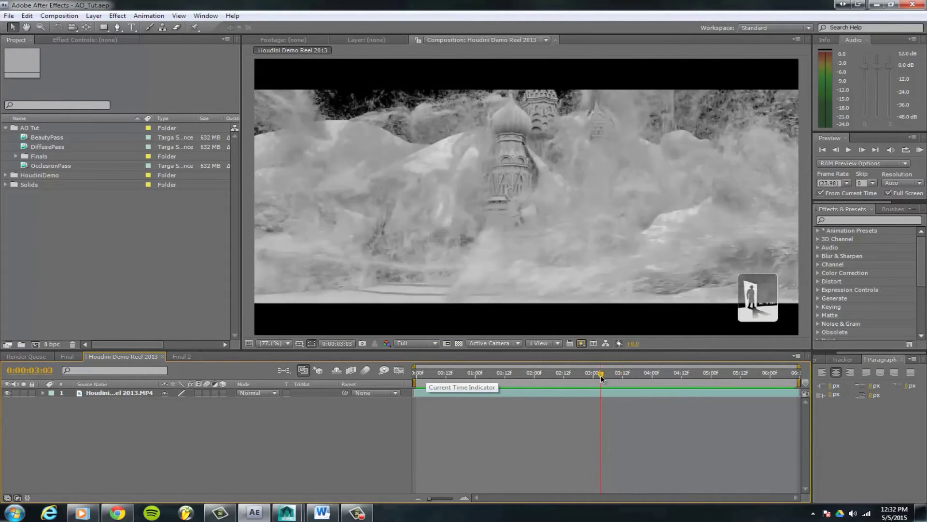
{"action": "left_click_drag", "start_coordinate": [441, 373], "coordinate": [563, 374]}
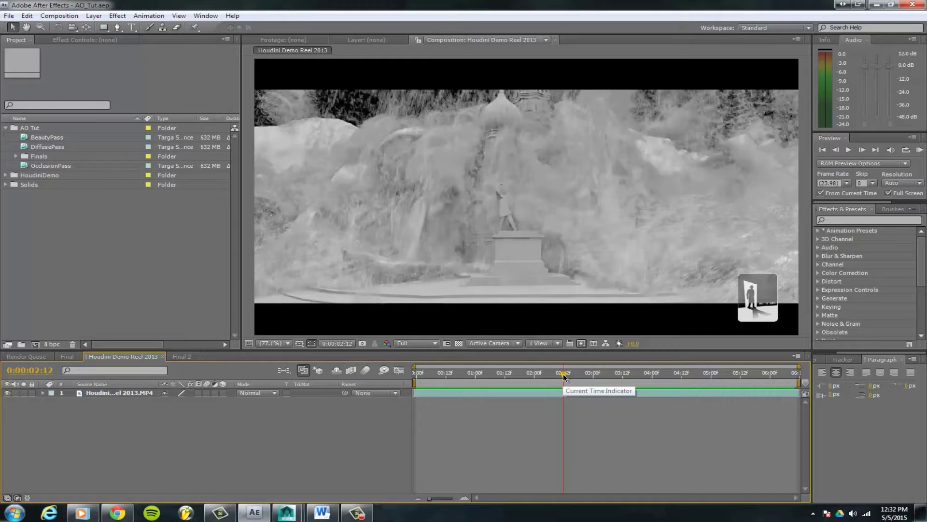
{"action": "left_click_drag", "start_coordinate": [563, 372], "coordinate": [628, 376]}
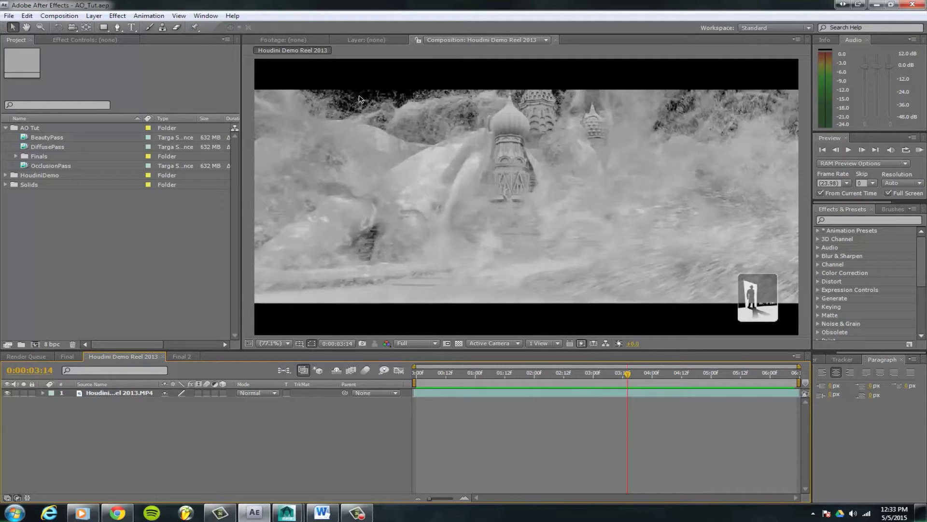
{"action": "left_click_drag", "start_coordinate": [532, 375], "coordinate": [650, 379]}
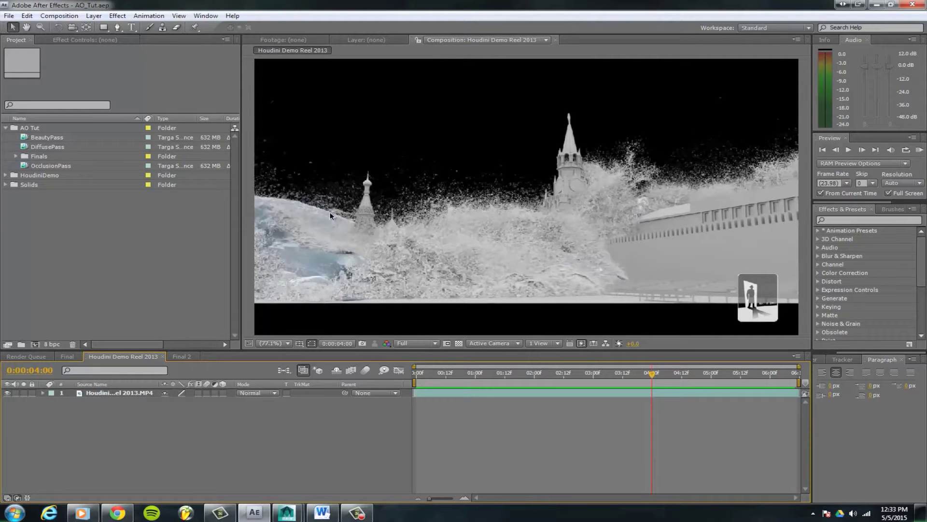
{"action": "mouse_move", "coordinate": [653, 376]}
{"action": "left_mouse_down"}
{"action": "mouse_move", "coordinate": [689, 375]}
{"action": "mouse_move", "coordinate": [667, 376]}
{"action": "left_mouse_up"}
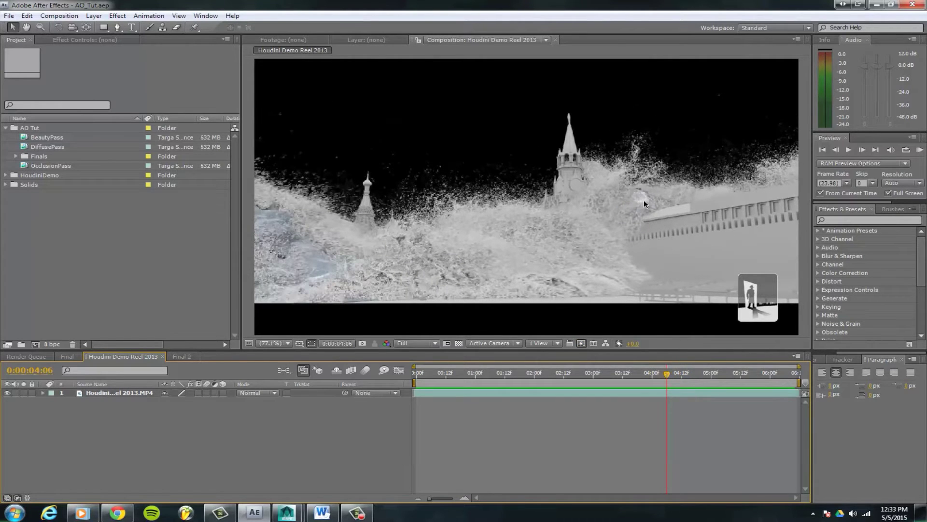
{"action": "left_click_drag", "start_coordinate": [671, 371], "coordinate": [621, 382]}
- Switch to the Final 2 composition, RAM-preview it from the start and scrub to 0;00;02;18
{"action": "left_click", "coordinate": [180, 355]}
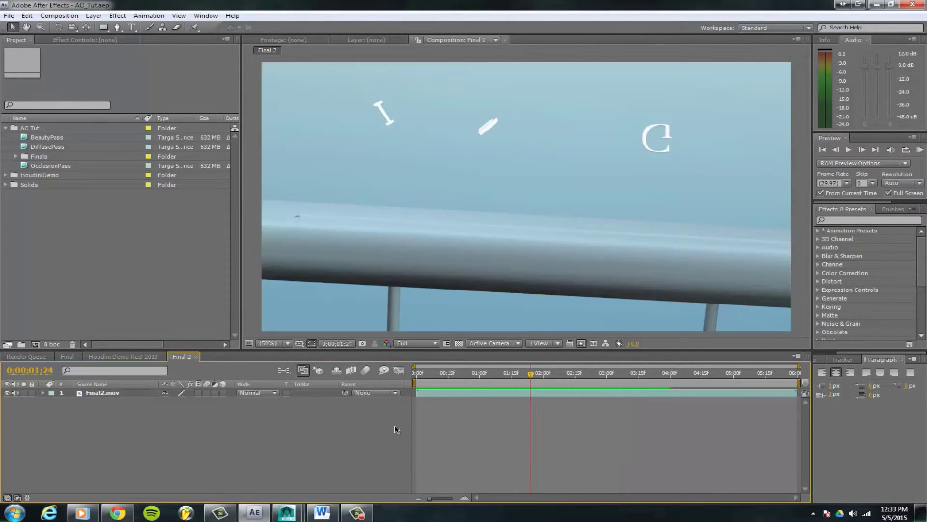
{"action": "left_click_drag", "start_coordinate": [425, 372], "coordinate": [410, 374]}
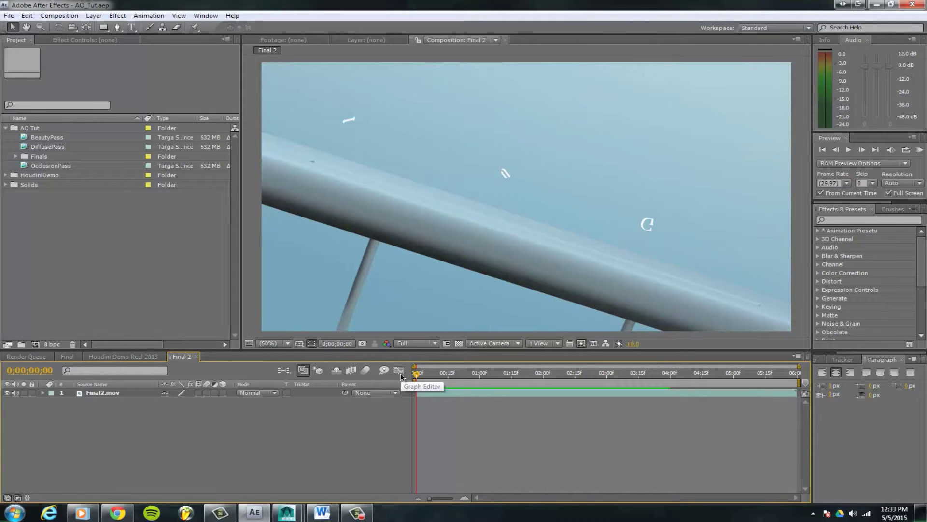
{"action": "key", "text": "KP_0"}
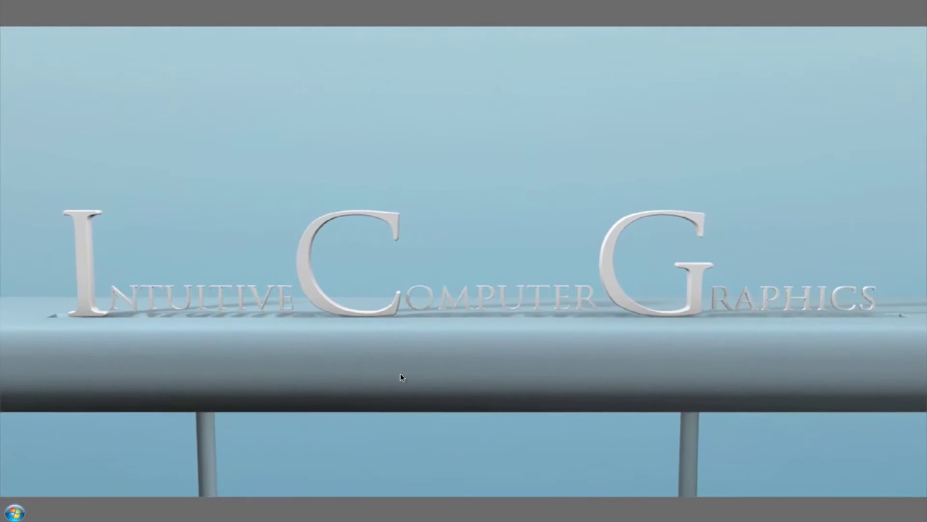
{"action": "key", "text": "space"}
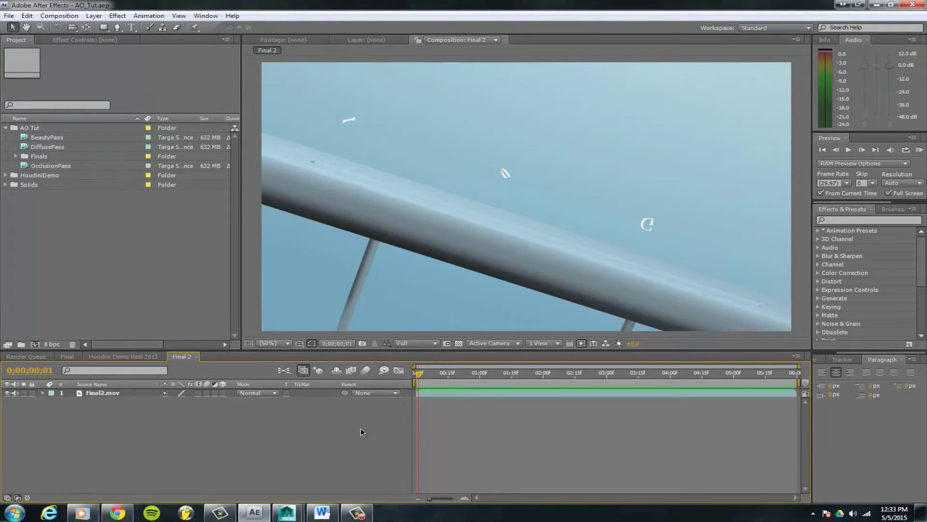
{"action": "left_click_drag", "start_coordinate": [418, 380], "coordinate": [582, 375]}
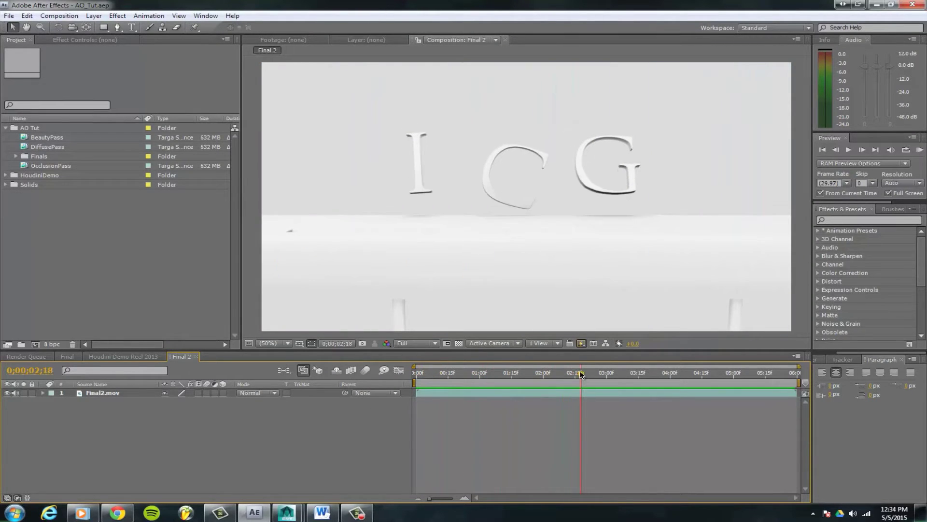
- Compare the Houdini Demo Reel 2013 frame with Final 2, then scrub Final 2 around the wipe to 0;00;02;13
{"action": "left_click", "coordinate": [123, 356]}
{"action": "left_click", "coordinate": [621, 374]}
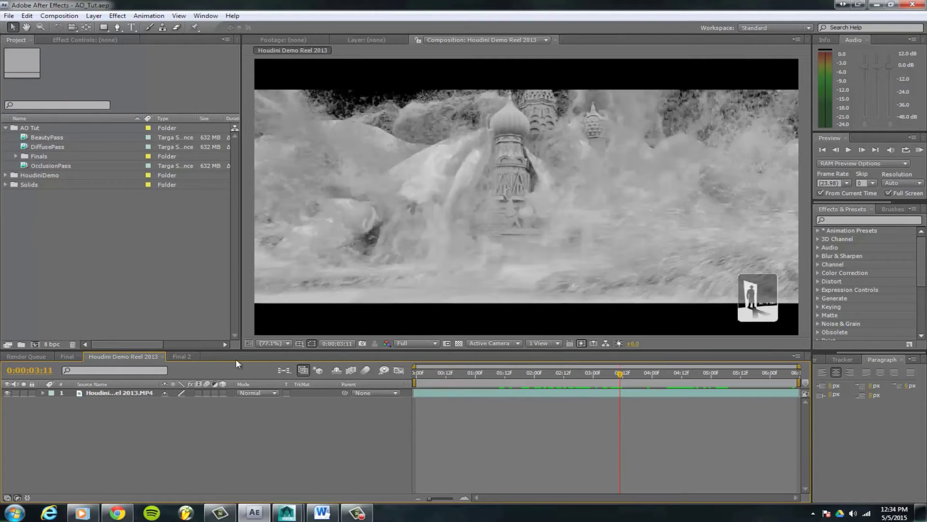
{"action": "left_click", "coordinate": [182, 356]}
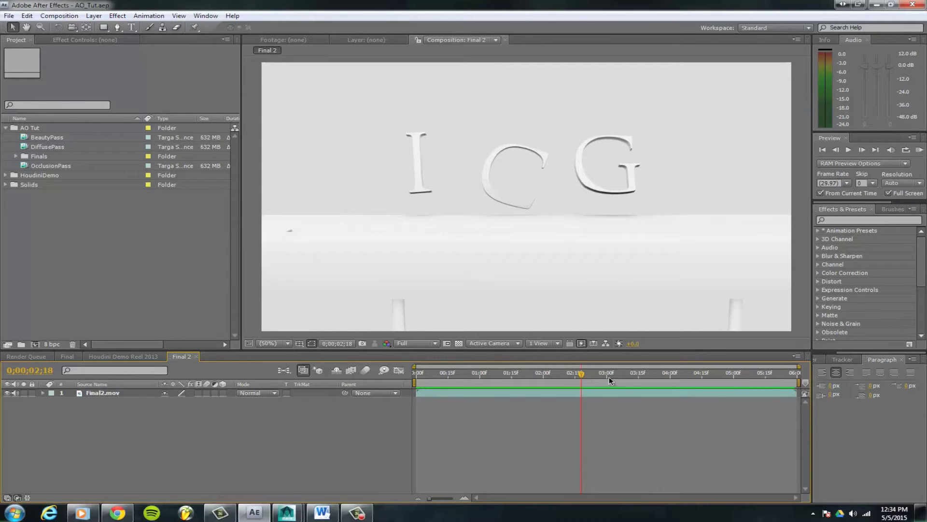
{"action": "mouse_move", "coordinate": [581, 373]}
{"action": "left_mouse_down"}
{"action": "mouse_move", "coordinate": [525, 374]}
{"action": "mouse_move", "coordinate": [577, 377]}
{"action": "mouse_move", "coordinate": [565, 374]}
{"action": "left_mouse_up"}
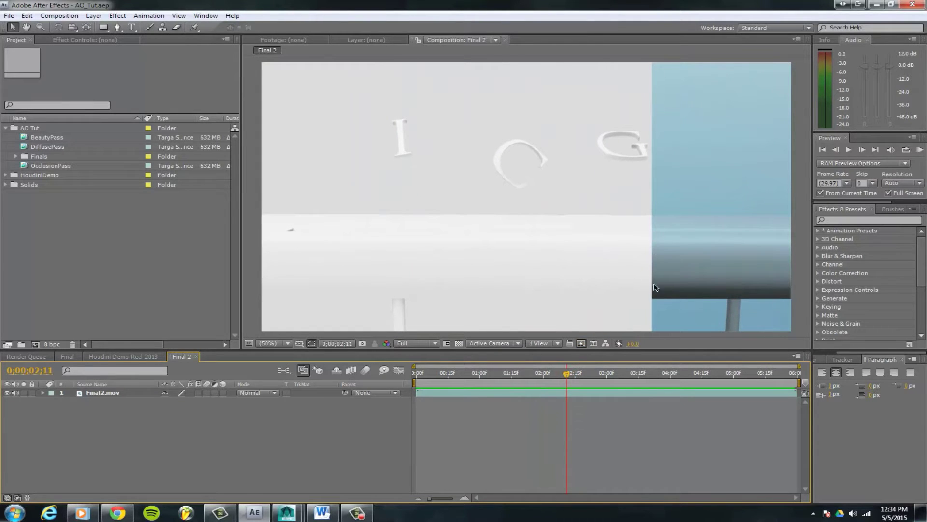
{"action": "left_click_drag", "start_coordinate": [527, 381], "coordinate": [571, 377]}
- Switch to Maya and minimize the Render Settings and Render View windows to reveal the scene
{"action": "mouse_move", "coordinate": [286, 513]}
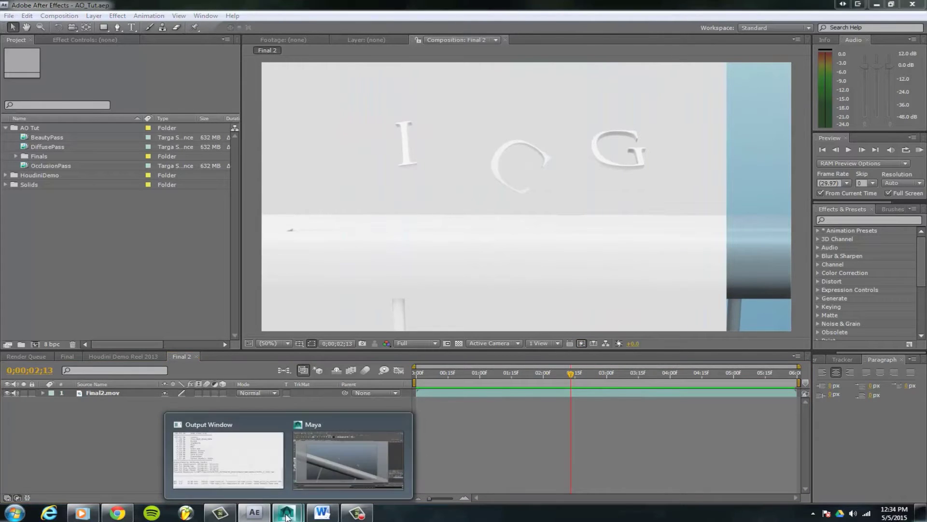
{"action": "left_click", "coordinate": [311, 470]}
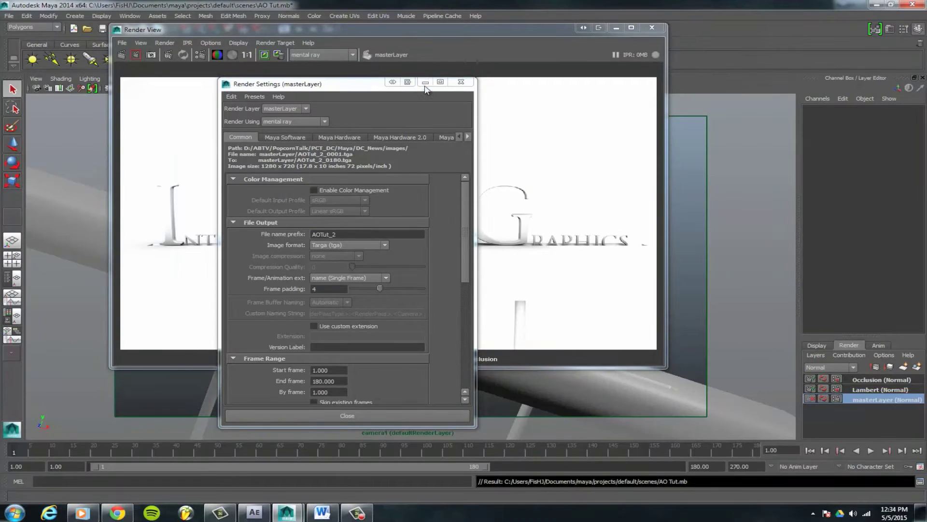
{"action": "left_click", "coordinate": [425, 82]}
{"action": "left_click", "coordinate": [618, 29]}
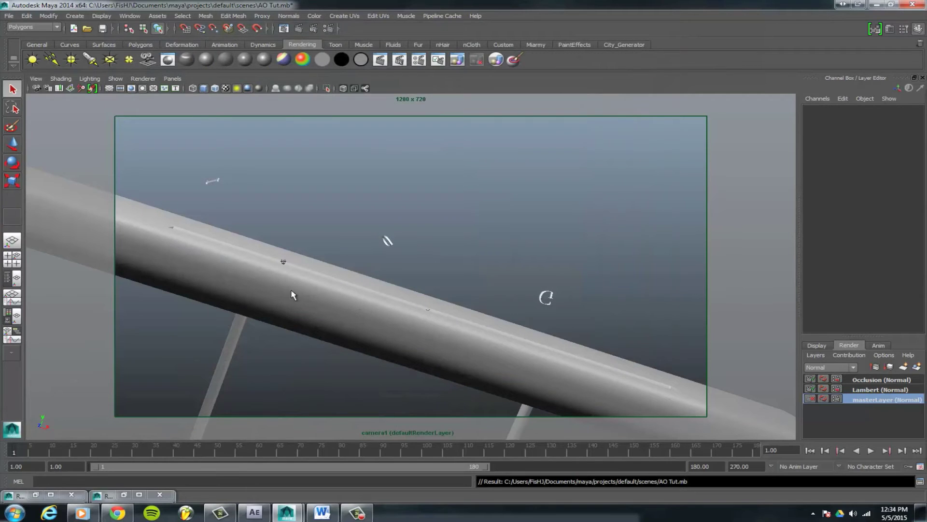
- Play the letter animation through the camera view, stop it and scrub to frame 81
{"action": "key", "text": "alt+v"}
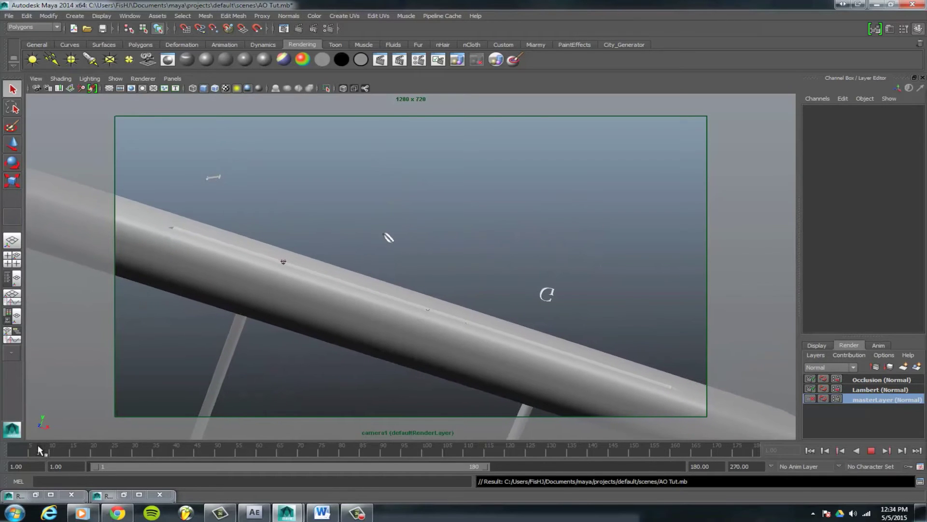
{"action": "left_click", "coordinate": [188, 452]}
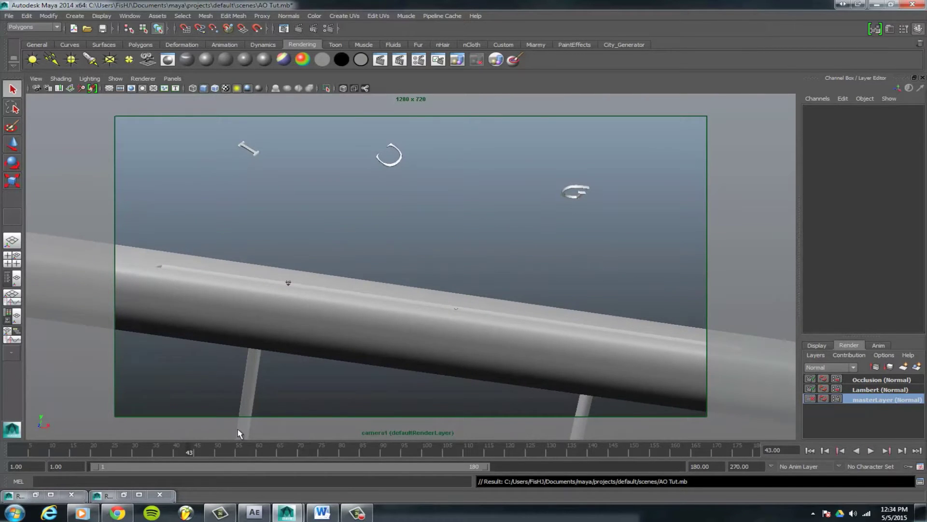
{"action": "left_click_drag", "start_coordinate": [188, 452], "coordinate": [346, 451]}
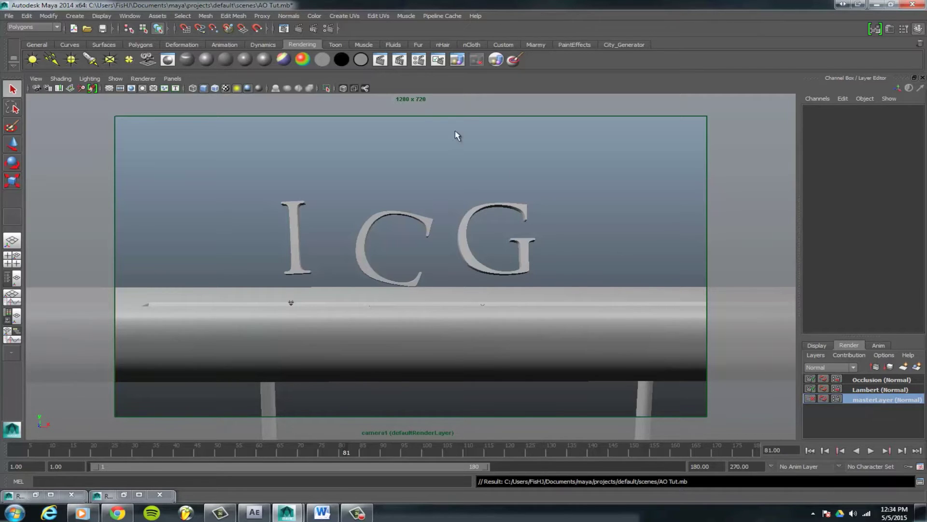
- Open the Render Settings and examine the mental ray rendering features for masterLayer
{"action": "left_click", "coordinate": [328, 29]}
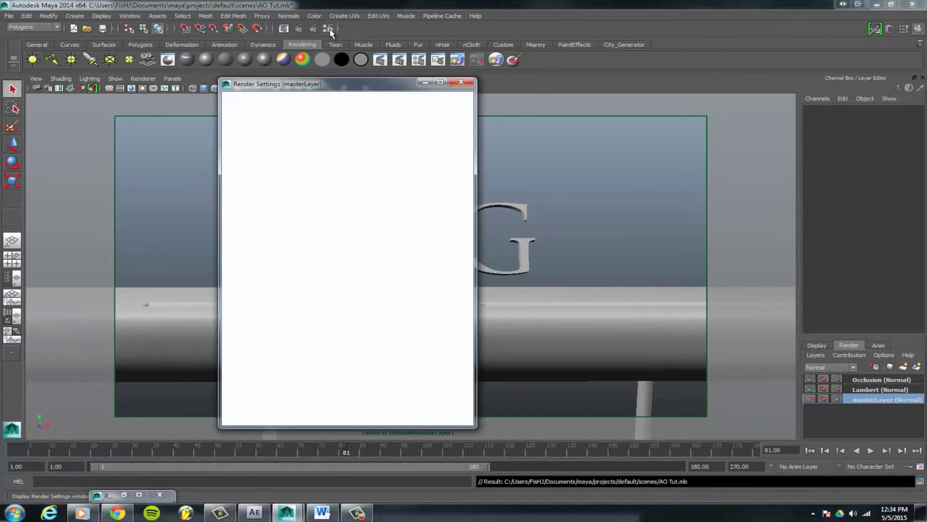
{"action": "left_click", "coordinate": [402, 137]}
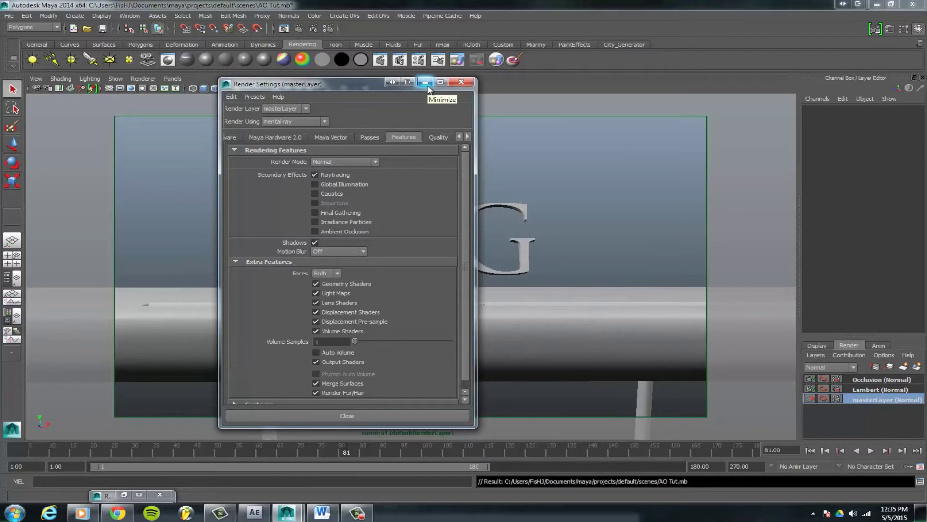
- Switch to After Effects and scrub the Houdini Demo Reel 2013 composition back past 0:00:03:00 to examine the occlusion pass
{"action": "left_click", "coordinate": [255, 511]}
{"action": "left_click", "coordinate": [116, 356]}
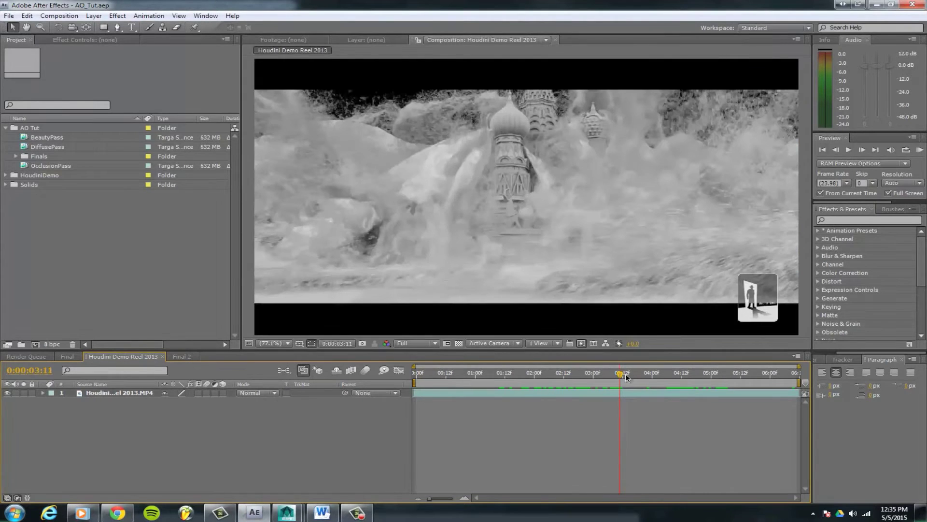
{"action": "left_click_drag", "start_coordinate": [620, 377], "coordinate": [593, 375]}
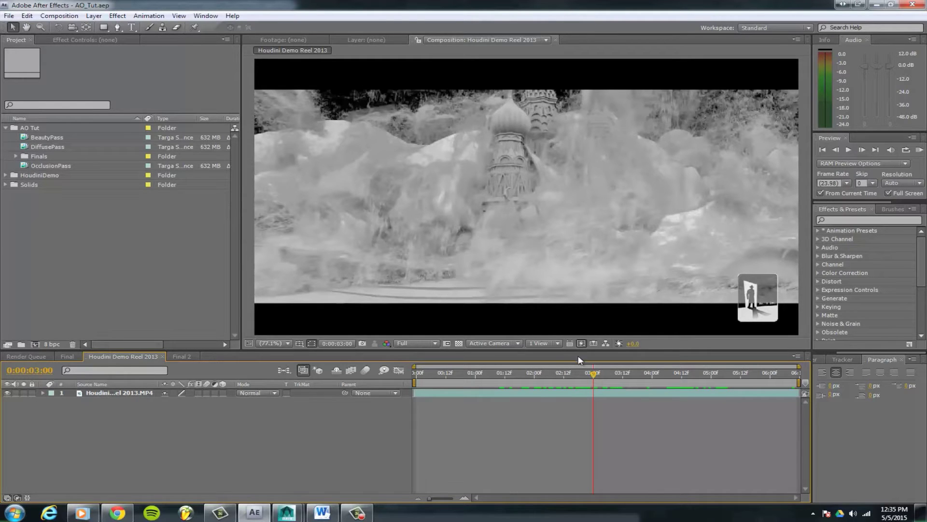
{"action": "left_click_drag", "start_coordinate": [591, 380], "coordinate": [579, 377]}
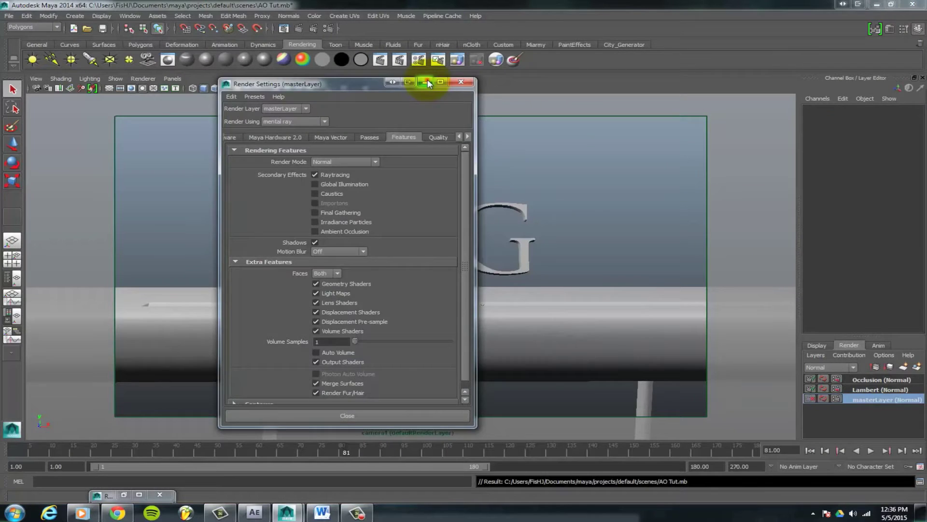
- Return to Maya with the Render Settings minimized and scrub the animation to frame 87
{"action": "left_click_drag", "start_coordinate": [19, 459], "coordinate": [371, 452]}
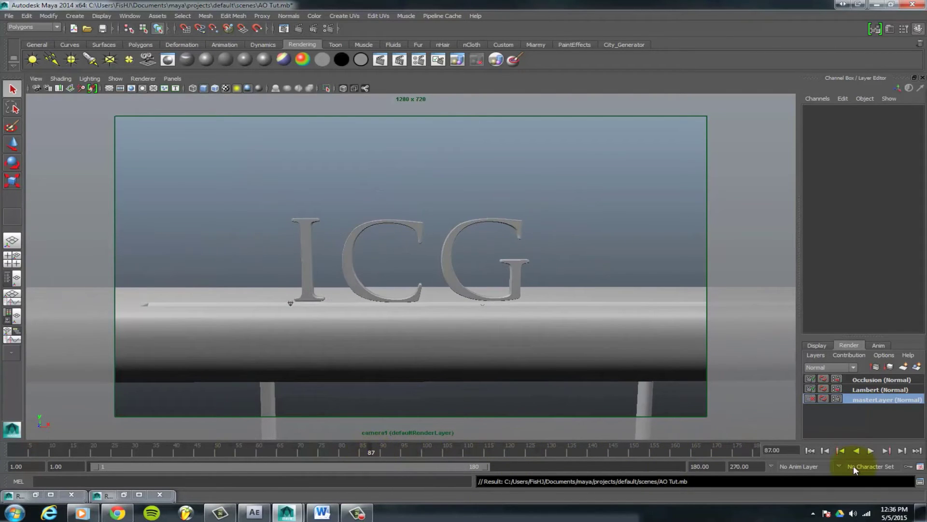
{"action": "left_click", "coordinate": [853, 423]}
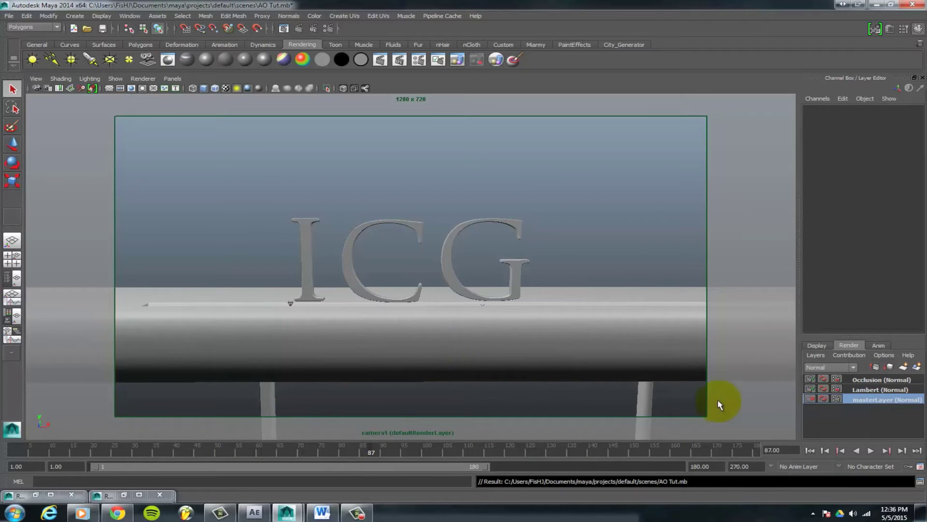
- Select all objects in masterLayer and create a new render layer containing them
{"action": "left_click", "coordinate": [869, 380]}
{"action": "left_click", "coordinate": [865, 400]}
{"action": "right_click", "coordinate": [865, 400]}
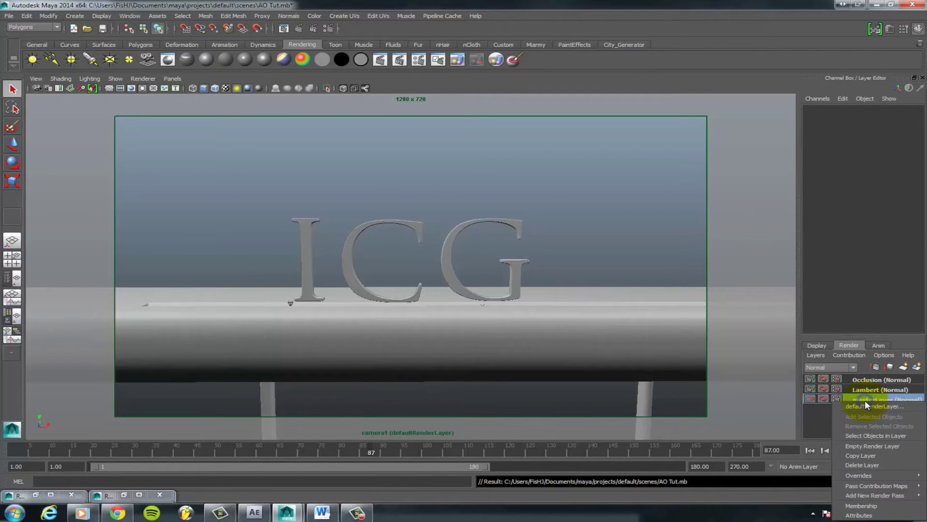
{"action": "left_click", "coordinate": [876, 436]}
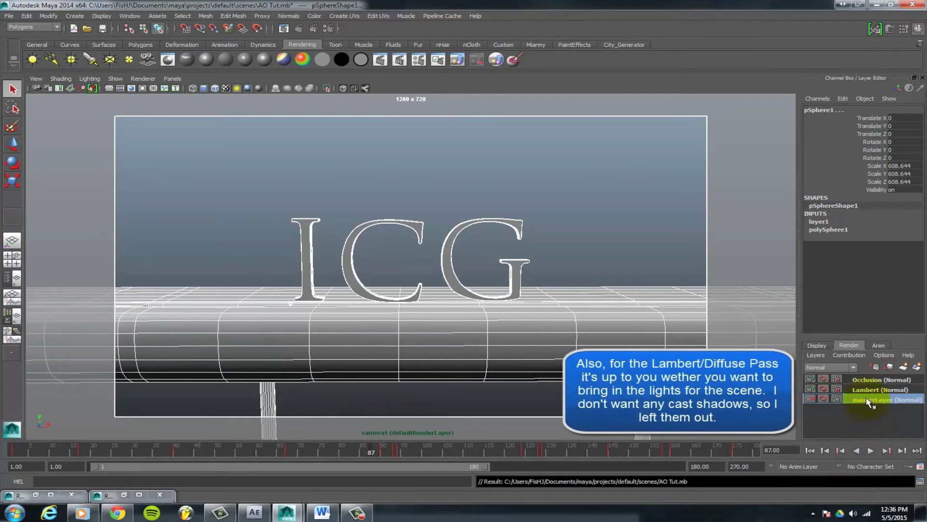
{"action": "left_click", "coordinate": [904, 368]}
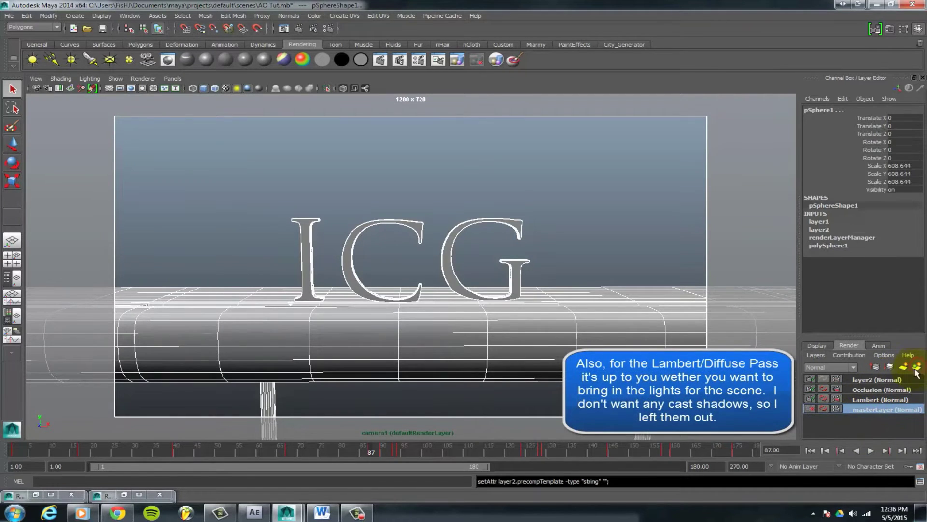
- Delete the newly created render layer layer2
{"action": "left_click", "coordinate": [874, 379]}
{"action": "right_click", "coordinate": [871, 382]}
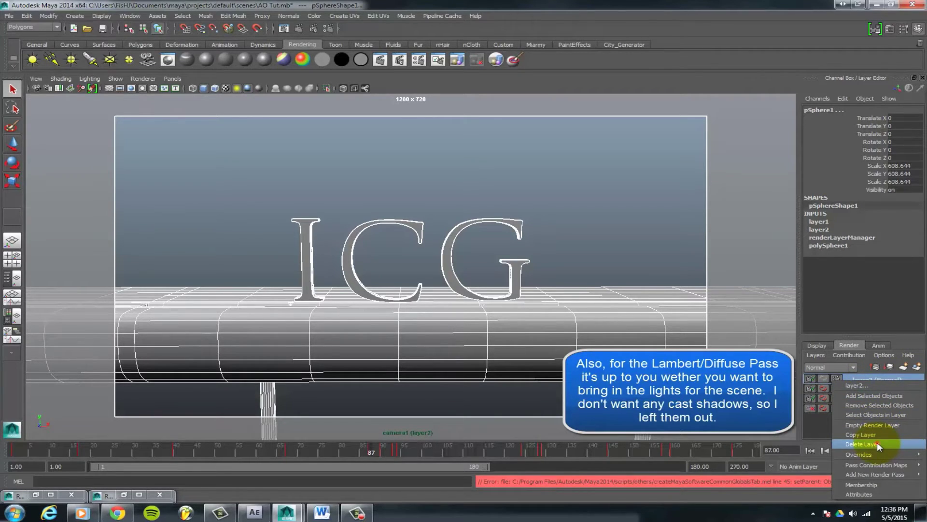
{"action": "left_click", "coordinate": [877, 443]}
- Make the Lambert render layer active
{"action": "left_click", "coordinate": [859, 389]}
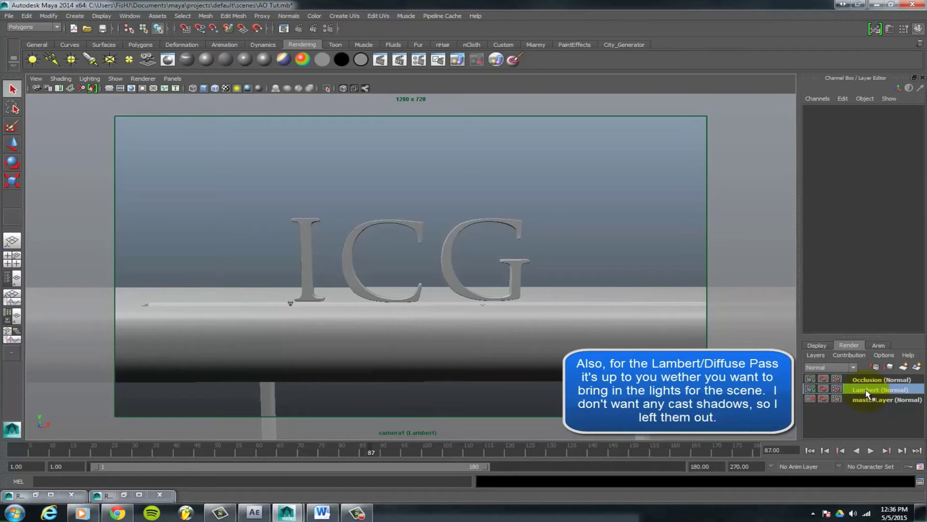
- Select the letter G and display the attributes of its Lambert material
{"action": "left_click", "coordinate": [515, 280]}
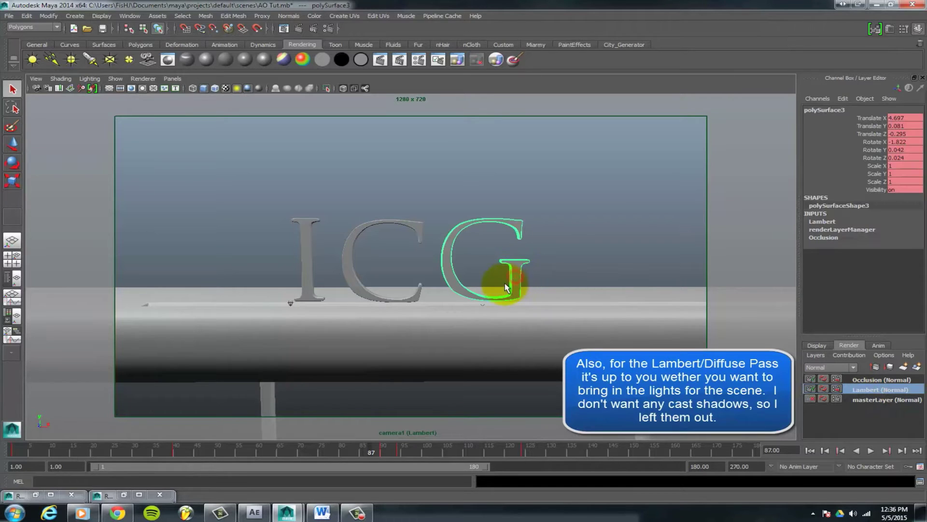
{"action": "left_click", "coordinate": [892, 29]}
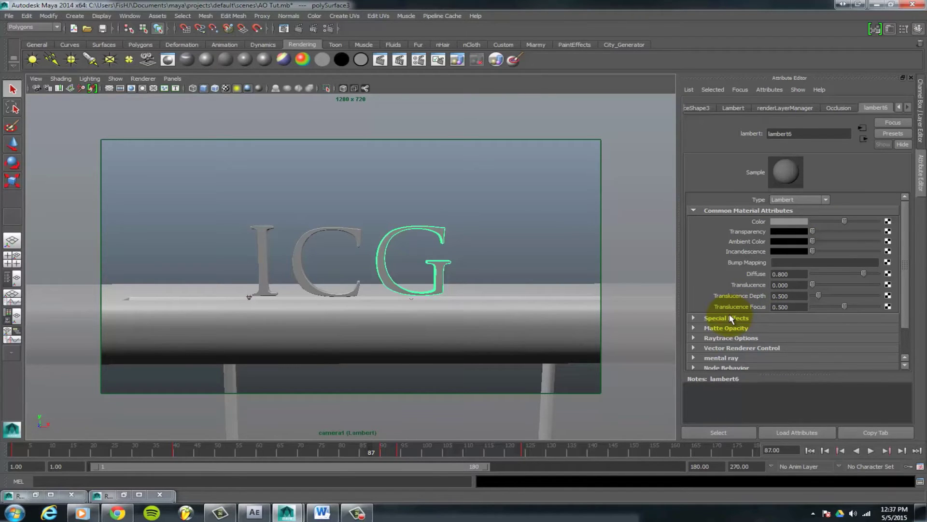
- Render the Lambert layer at the current frame and check its alpha channel before minimizing the render window
{"action": "left_click", "coordinate": [300, 29]}
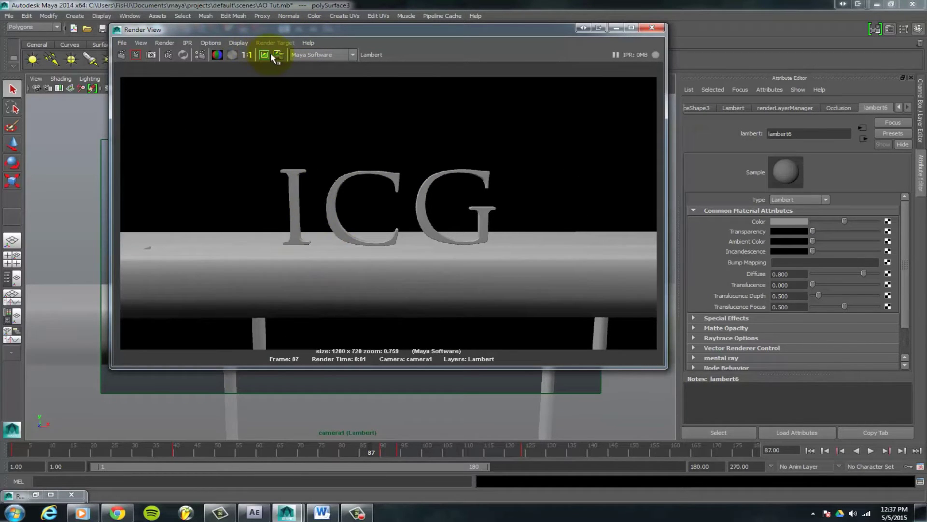
{"action": "left_click", "coordinate": [234, 55]}
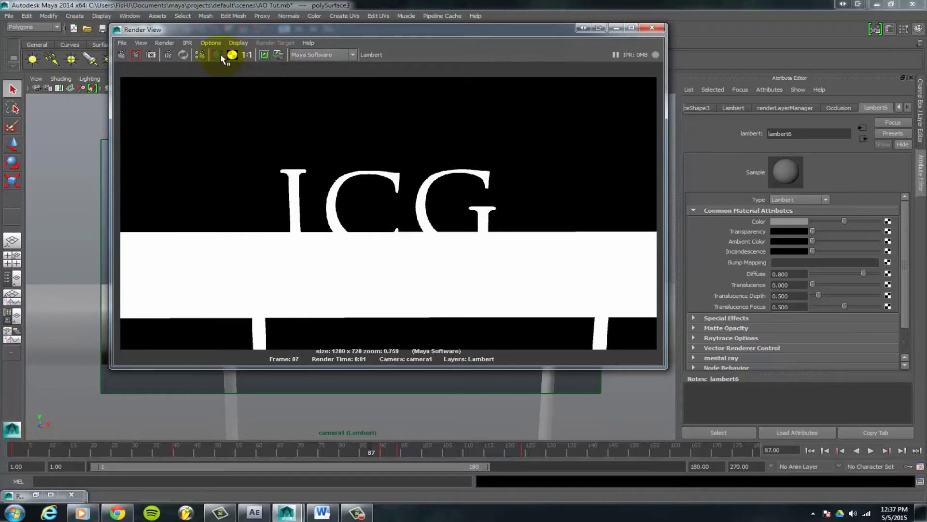
{"action": "left_click", "coordinate": [218, 55]}
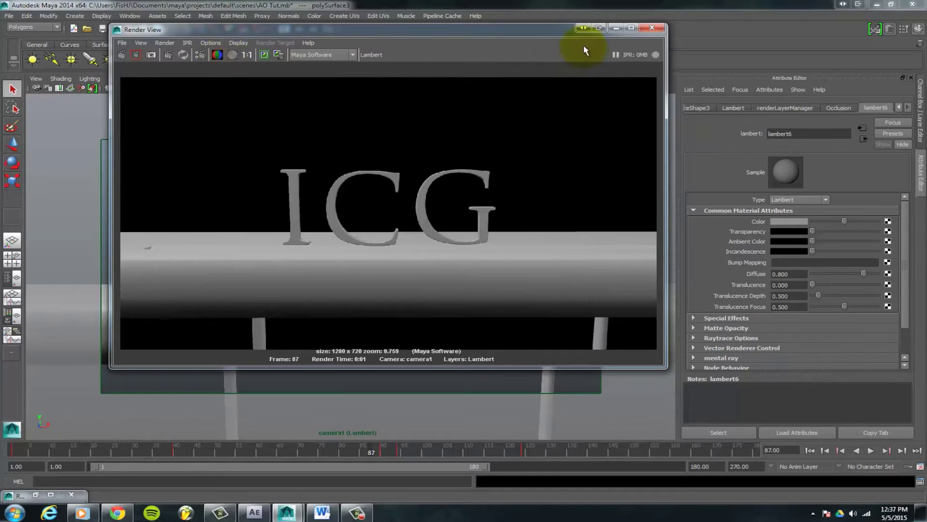
{"action": "left_click", "coordinate": [616, 28]}
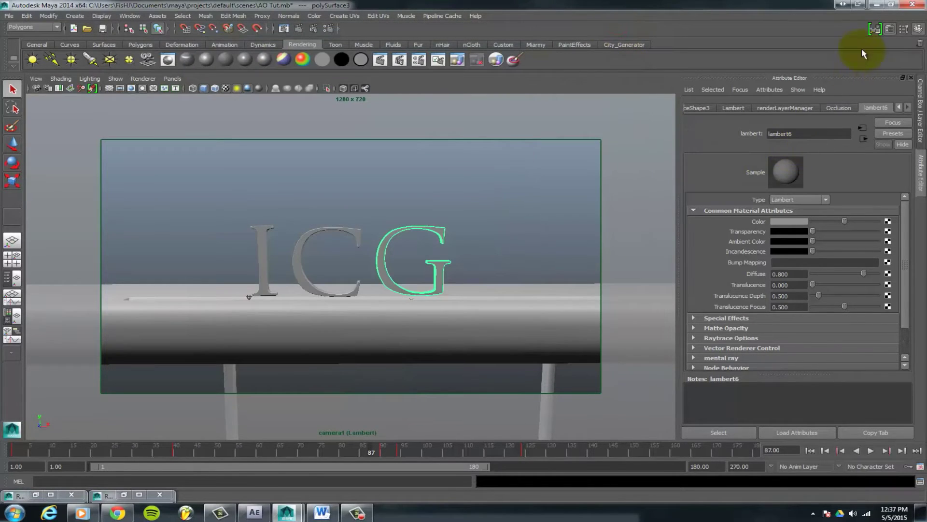
- Select all objects in masterLayer and create a render layer containing them for the occlusion pass
{"action": "left_click", "coordinate": [889, 29]}
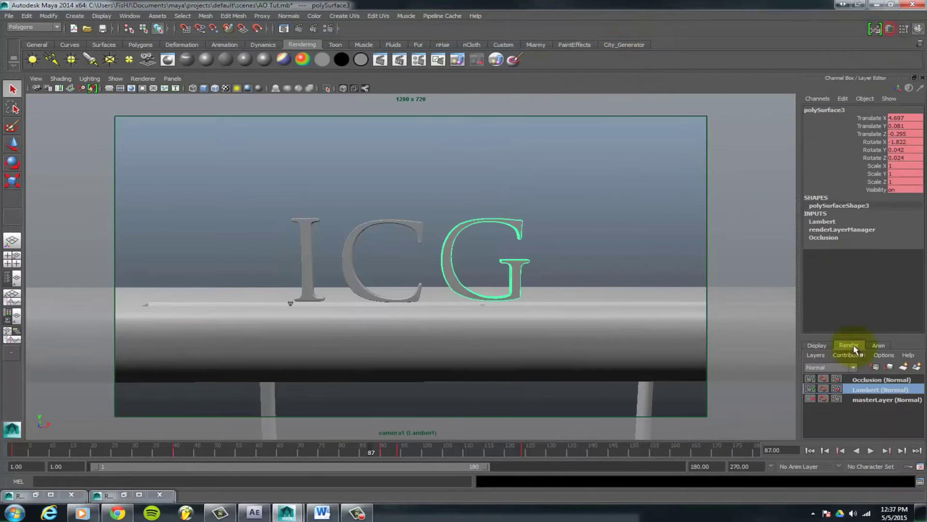
{"action": "left_click", "coordinate": [875, 399]}
{"action": "left_click", "coordinate": [865, 379]}
{"action": "left_click", "coordinate": [875, 400]}
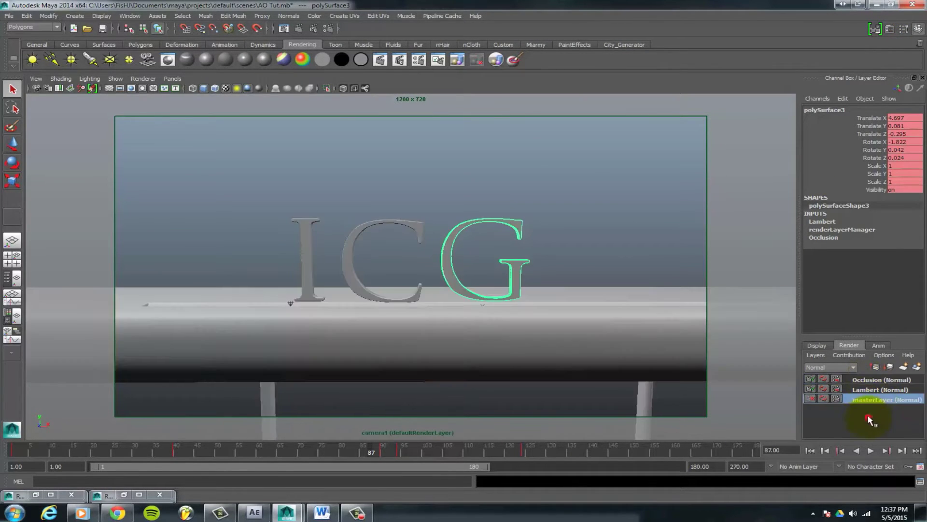
{"action": "right_click_drag", "start_coordinate": [874, 401], "coordinate": [869, 437]}
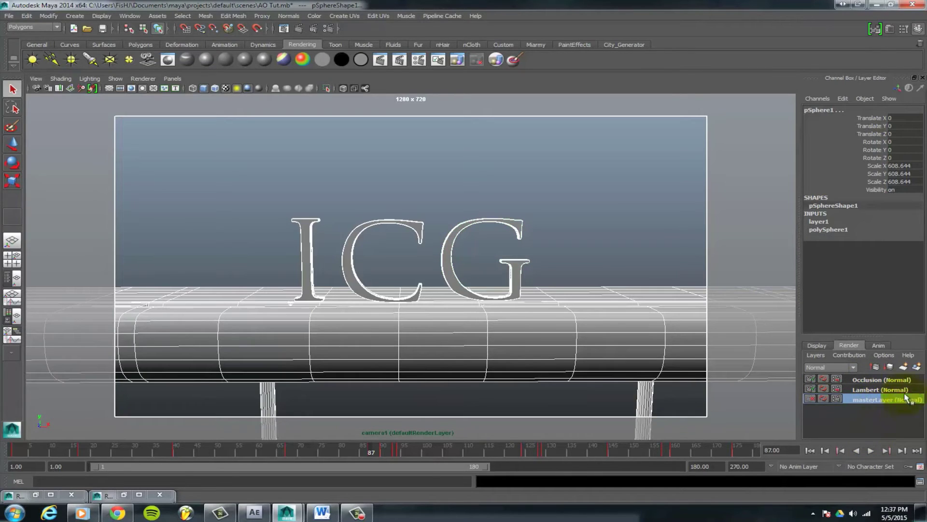
{"action": "left_click", "coordinate": [916, 367]}
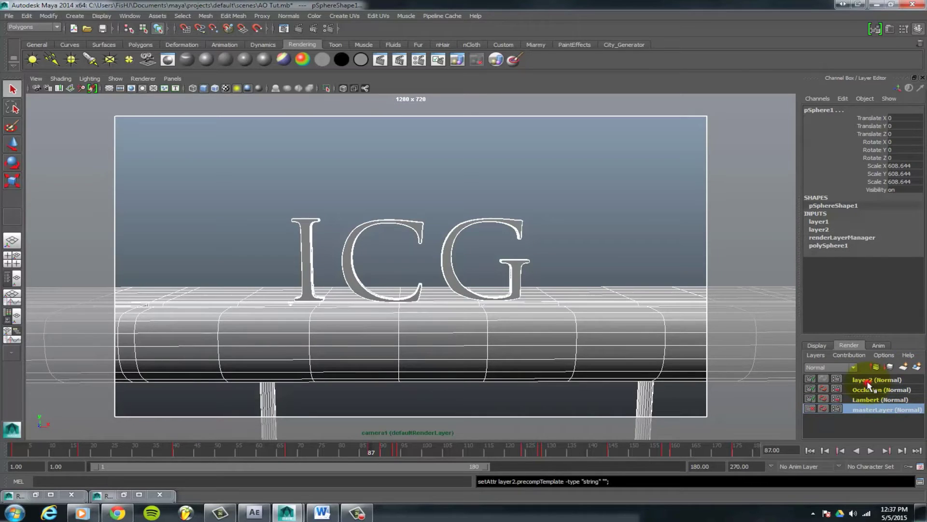
- Rename the new render layer as OcclusionPass
{"action": "double_click", "coordinate": [868, 380]}
{"action": "type", "text": "O"}
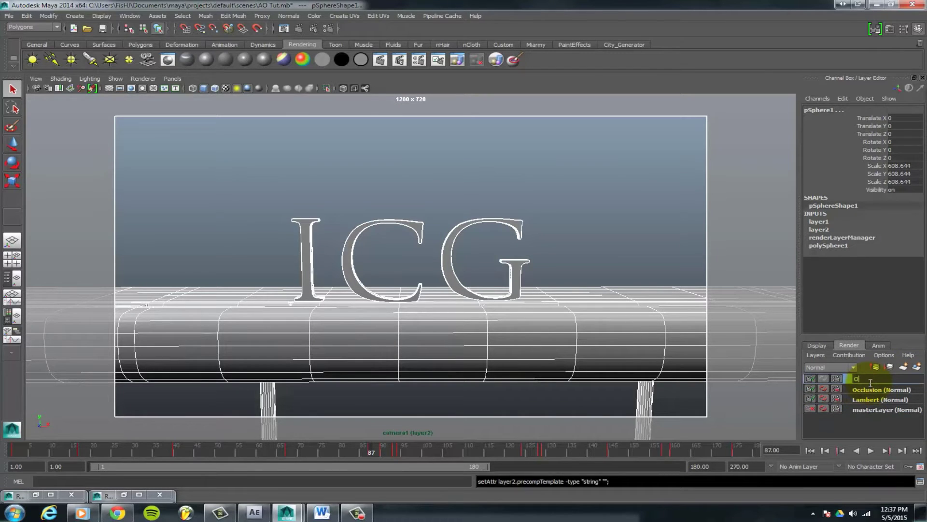
{"action": "type", "text": "cclusionPass"}
{"action": "key", "text": "Return"}
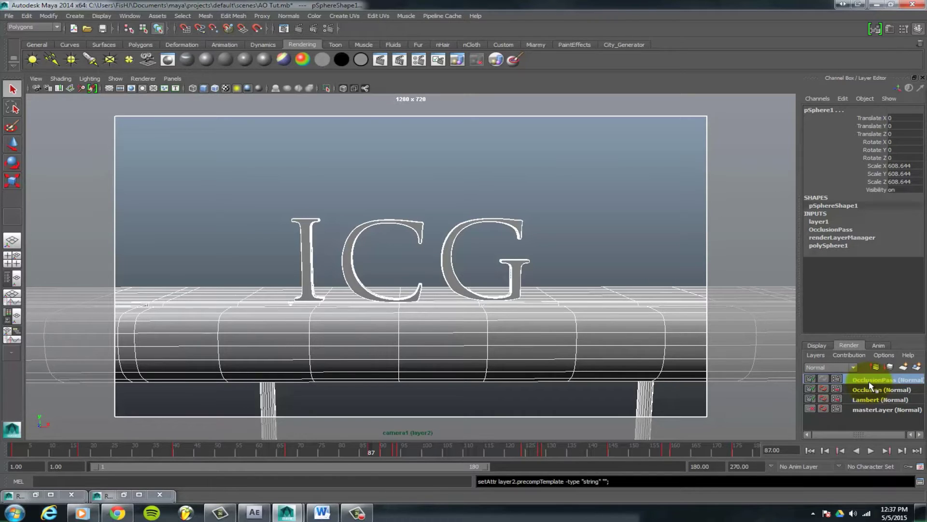
- Open the attributes of the OcclusionPass render layer and apply the Occlusion preset
{"action": "right_click", "coordinate": [868, 382]}
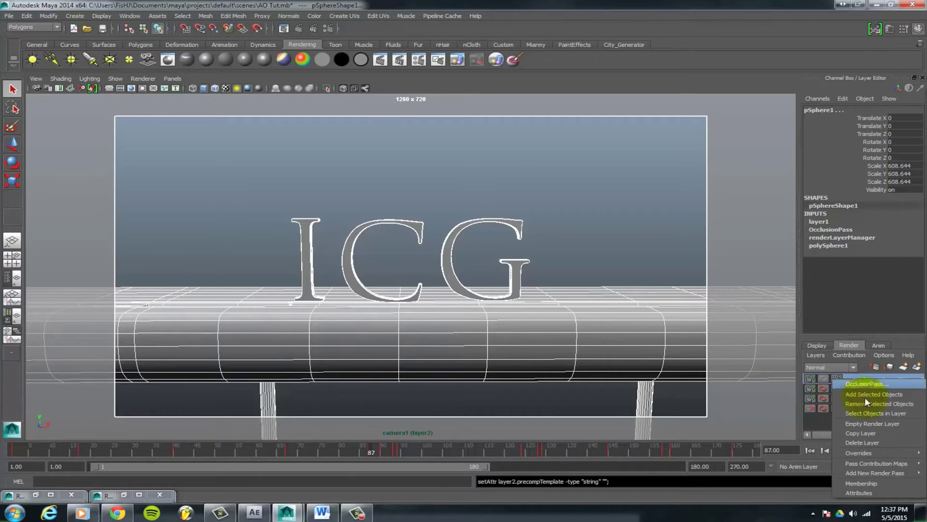
{"action": "left_click", "coordinate": [862, 493]}
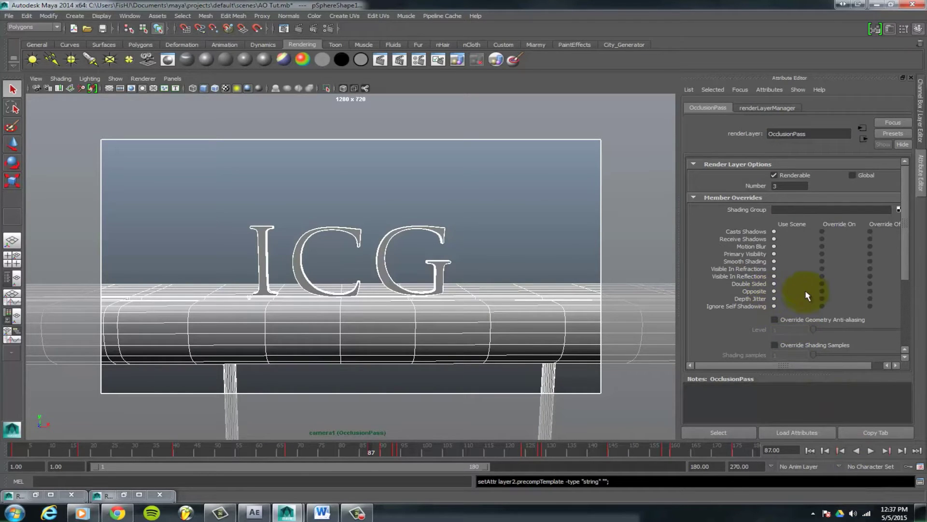
{"action": "left_click", "coordinate": [893, 134]}
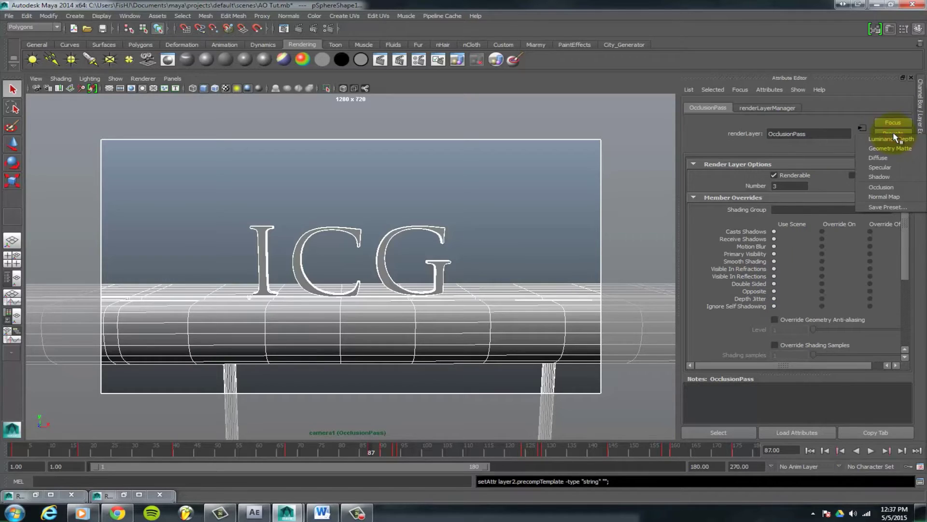
{"action": "left_click", "coordinate": [893, 187]}
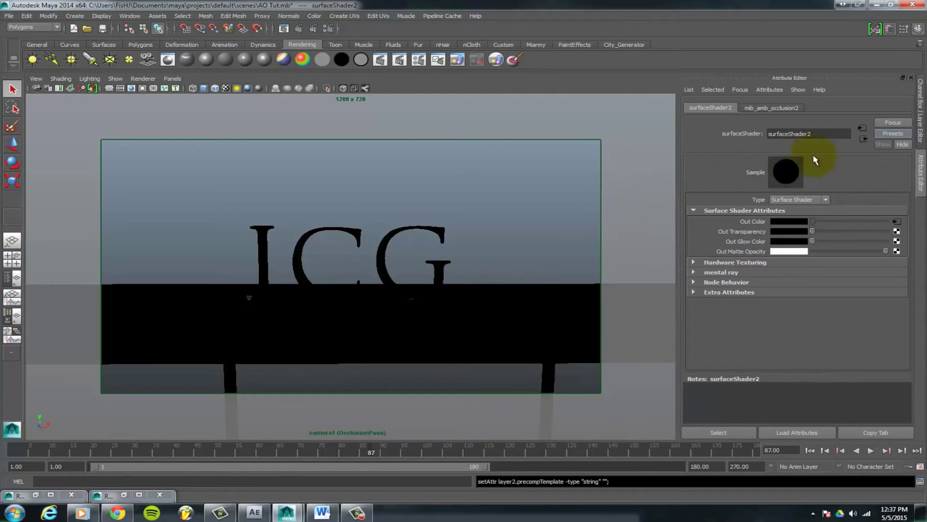
- Open the ambient occlusion node connected to the surface shader's Out Color and render the OcclusionPass layer
{"action": "left_click", "coordinate": [897, 222]}
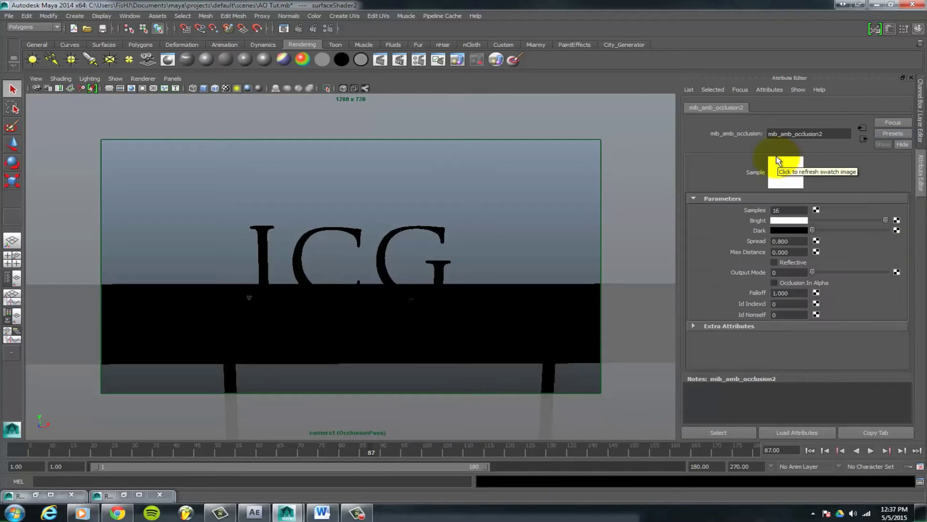
{"action": "left_click", "coordinate": [298, 28]}
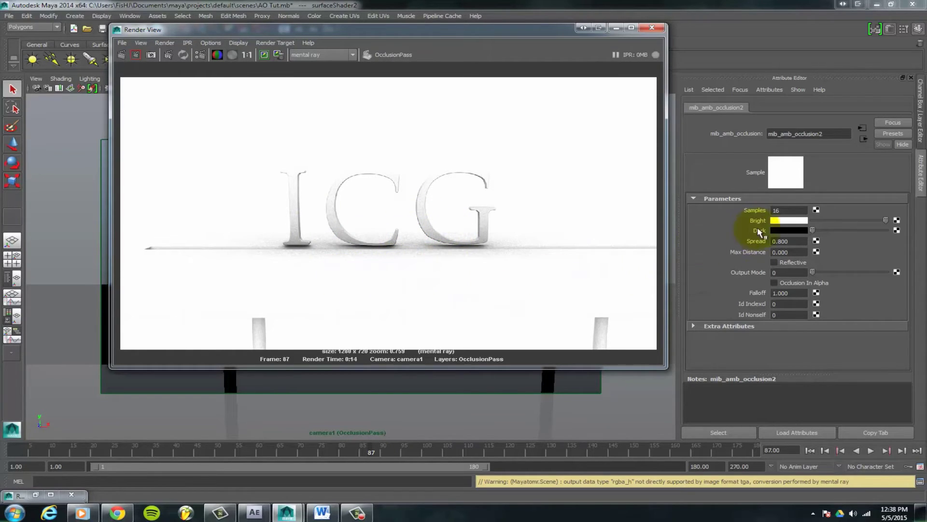
- Set the ambient occlusion node's Samples to 64 and Spread to 0.3
{"action": "left_click", "coordinate": [797, 211]}
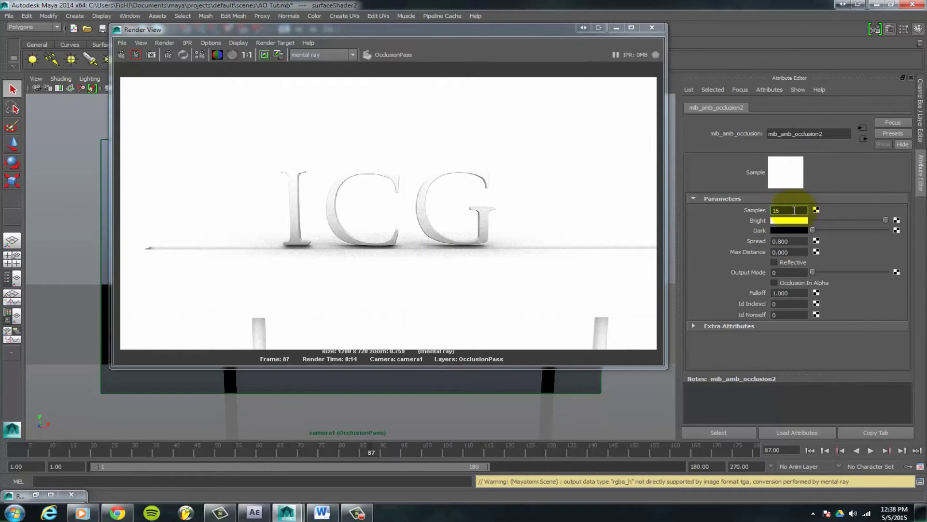
{"action": "key", "text": "Return"}
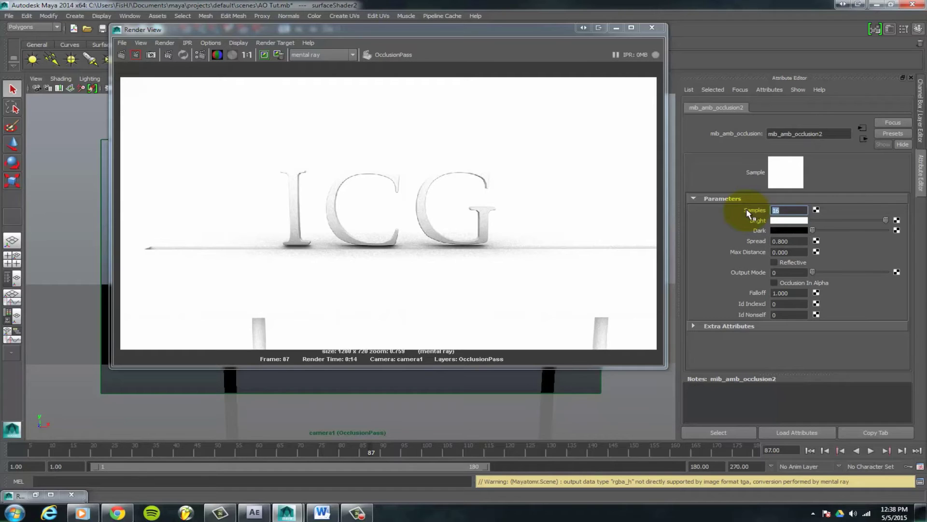
{"action": "type", "text": "64"}
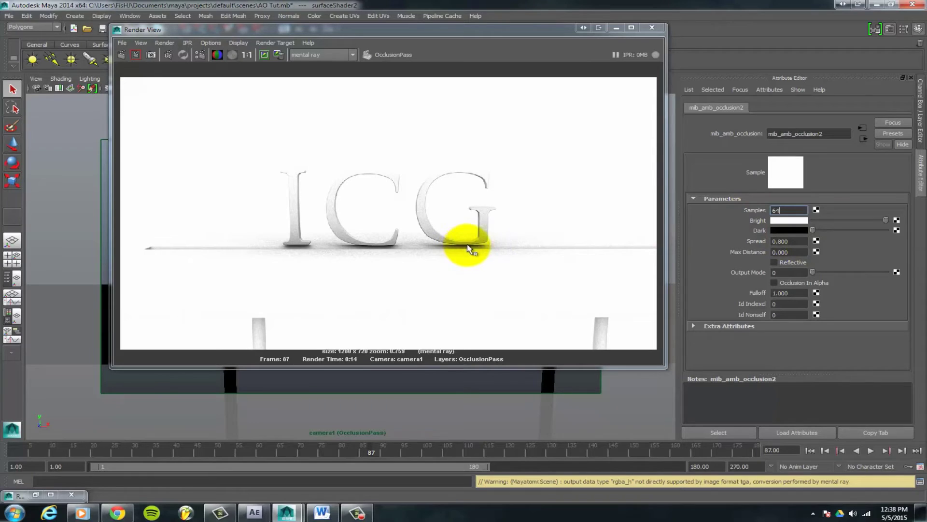
{"action": "left_click_drag", "start_coordinate": [794, 241], "coordinate": [735, 240]}
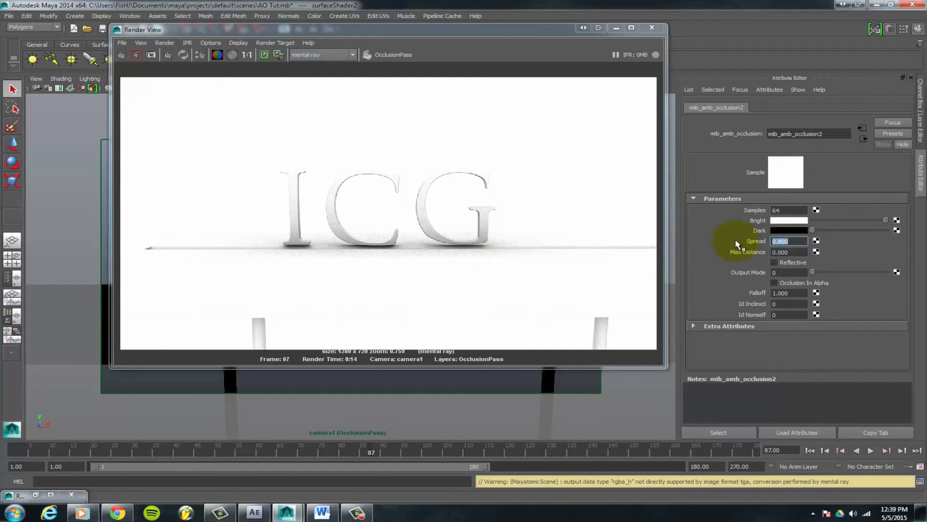
{"action": "type", "text": ".3"}
{"action": "key", "text": "Return"}
- Keep the current rendered image, re-render the OcclusionPass layer and compare the results before minimizing the render window
{"action": "left_click", "coordinate": [265, 56]}
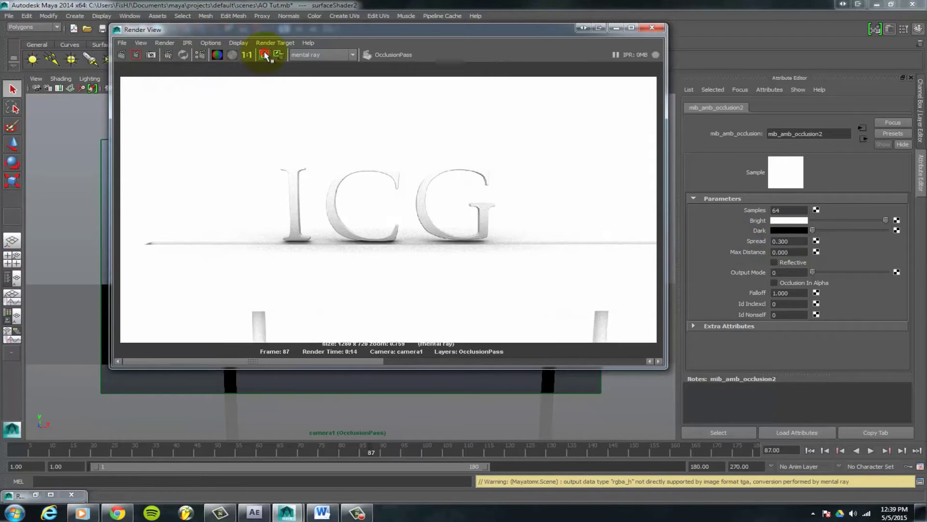
{"action": "left_click", "coordinate": [121, 54]}
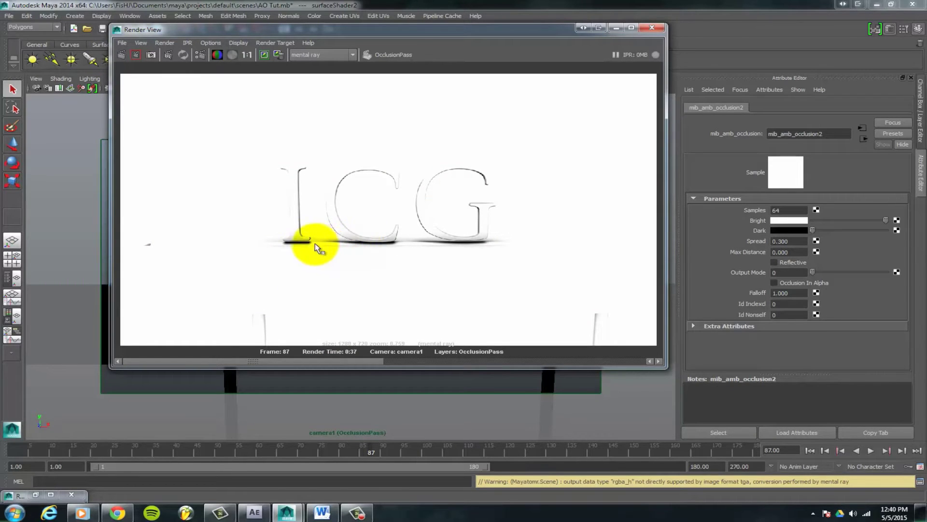
{"action": "mouse_move", "coordinate": [330, 360]}
{"action": "left_mouse_down"}
{"action": "mouse_move", "coordinate": [494, 365]}
{"action": "mouse_move", "coordinate": [377, 365]}
{"action": "left_mouse_up"}
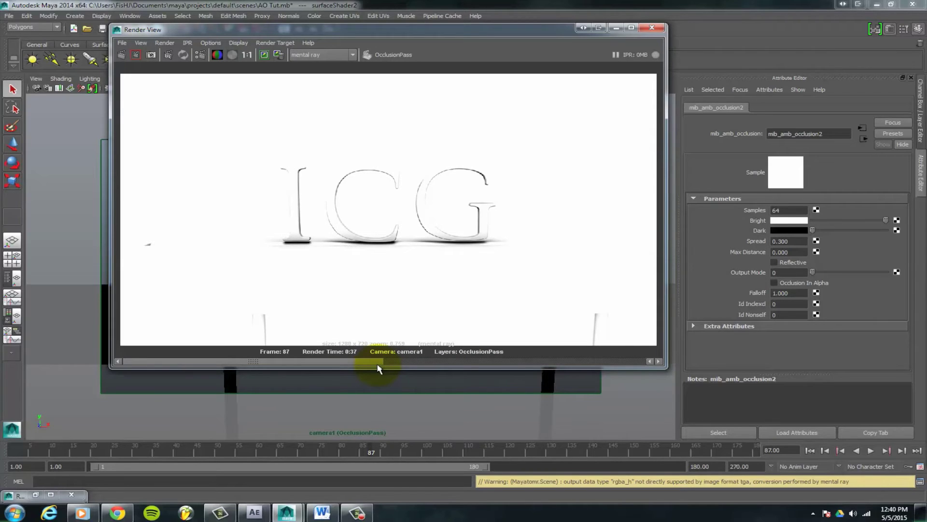
{"action": "mouse_move", "coordinate": [377, 365]}
{"action": "left_mouse_down"}
{"action": "mouse_move", "coordinate": [478, 357]}
{"action": "mouse_move", "coordinate": [379, 358]}
{"action": "left_mouse_up"}
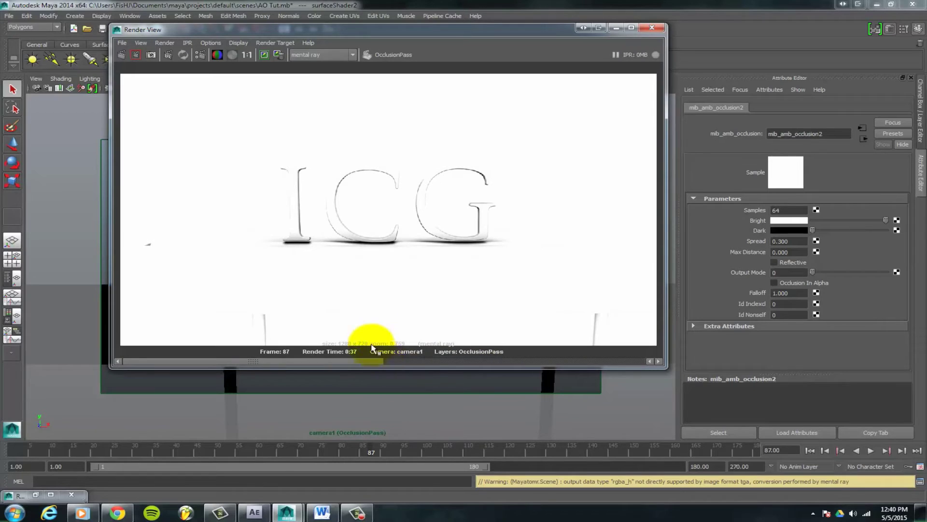
{"action": "left_click_drag", "start_coordinate": [524, 32], "coordinate": [486, 41]}
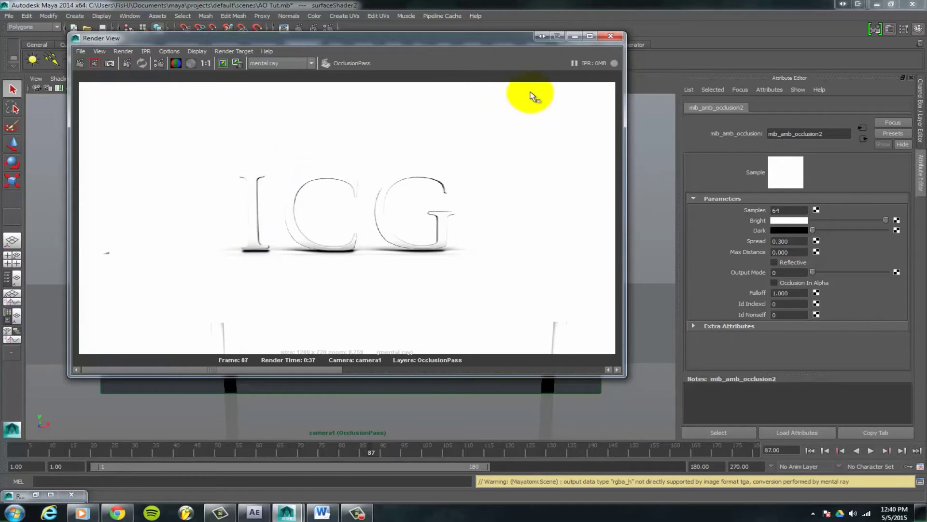
{"action": "left_click", "coordinate": [574, 37]}
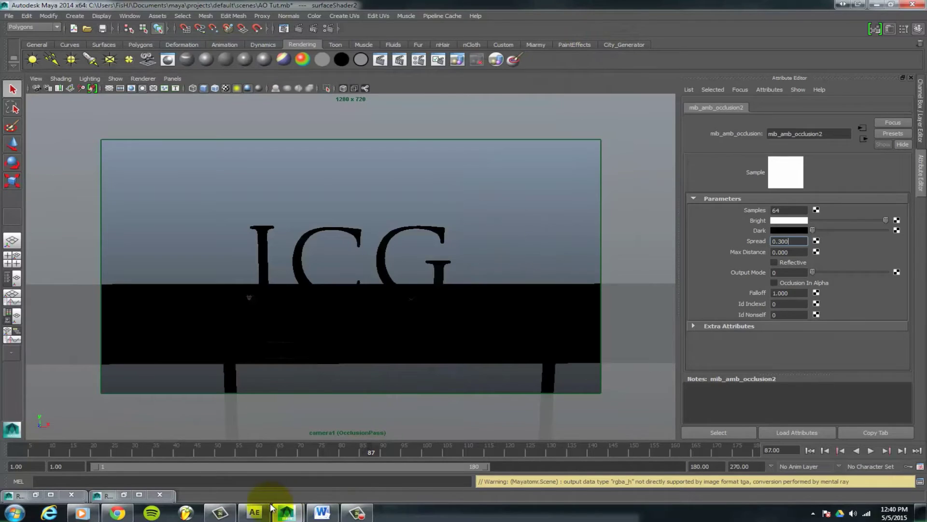
- Switch to After Effects and preview the Final composition at 0;00;01;14 and 0;00;04;17
{"action": "left_click", "coordinate": [256, 512]}
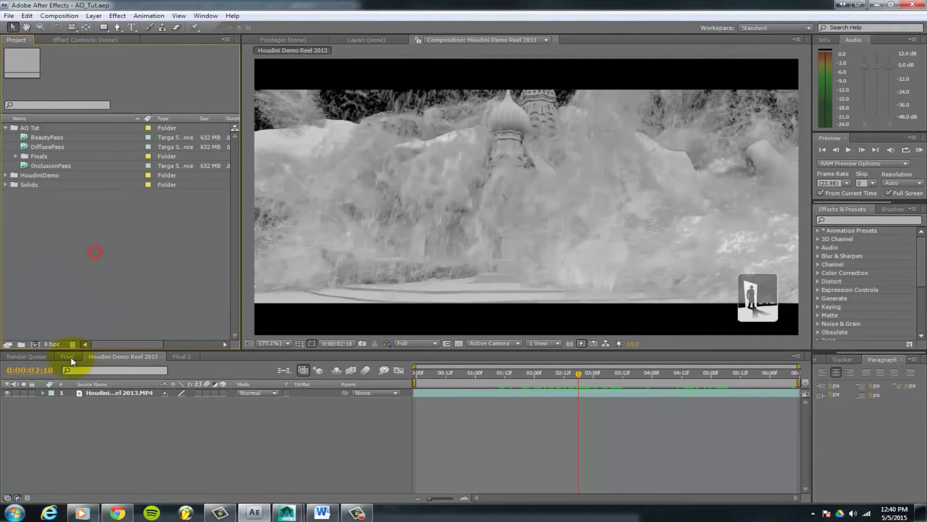
{"action": "left_click", "coordinate": [67, 356]}
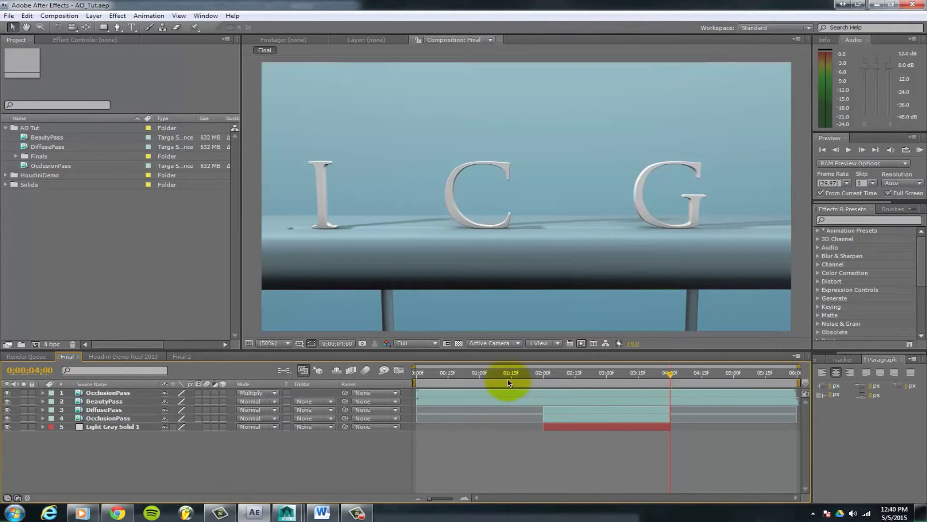
{"action": "left_click", "coordinate": [508, 383]}
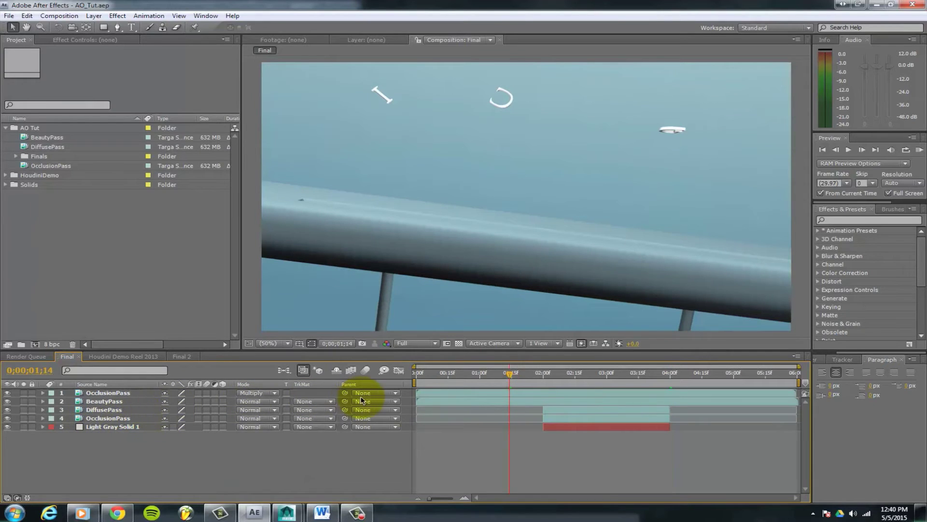
{"action": "left_click", "coordinate": [705, 381]}
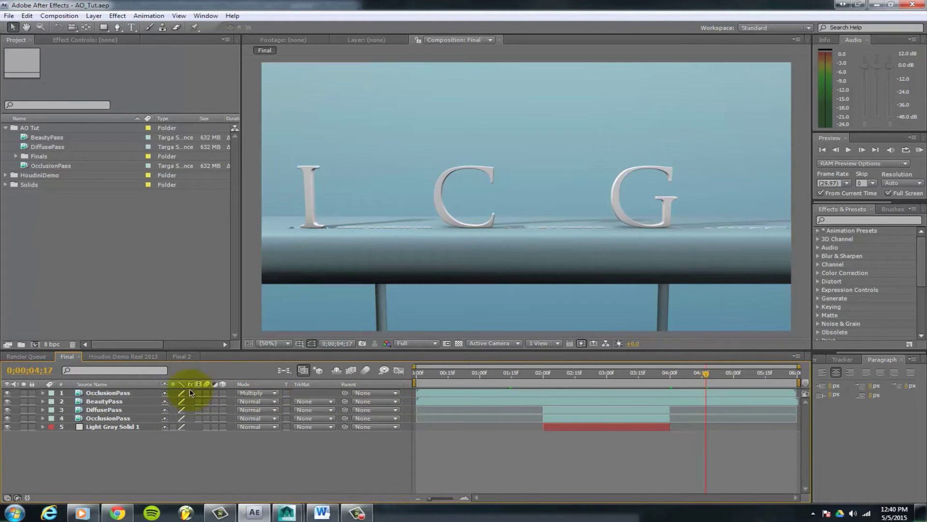
- Toggle the visibility of the topmost OcclusionPass layer off and on twice to compare the composite with and without occlusion
{"action": "left_click", "coordinate": [7, 393]}
{"action": "left_click", "coordinate": [7, 393]}
{"action": "left_click", "coordinate": [7, 393]}
{"action": "left_click", "coordinate": [7, 393]}
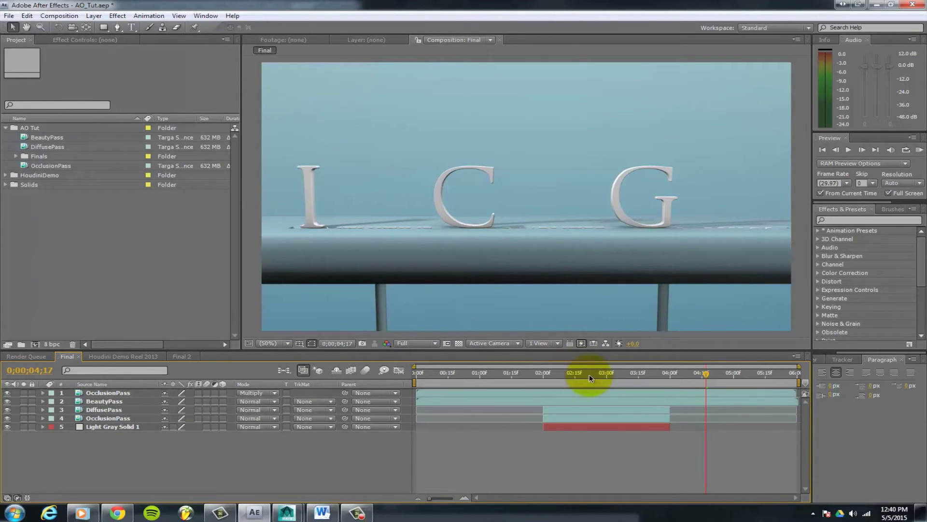
- At 0;00;02;26, toggle the visibility of the DiffusePass and Light Gray Solid 1 layers to examine their contribution
{"action": "left_click", "coordinate": [598, 384]}
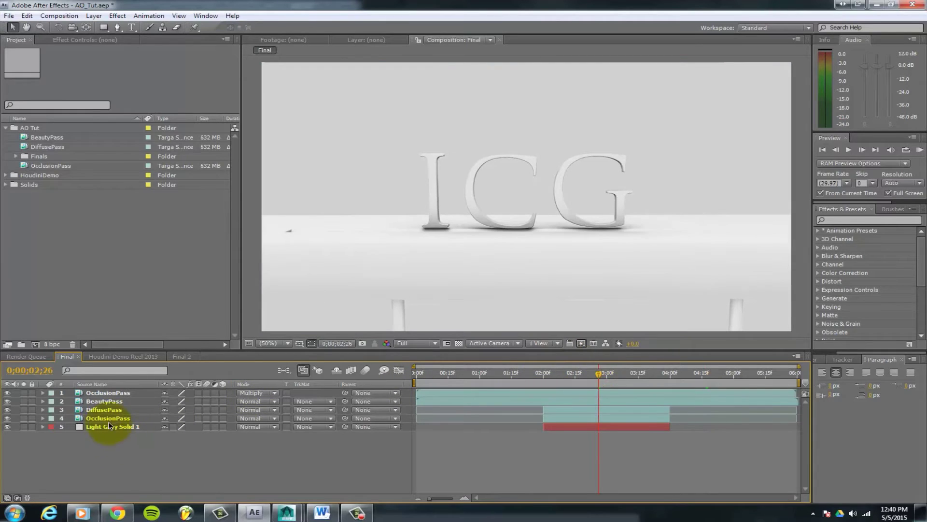
{"action": "left_click", "coordinate": [96, 410]}
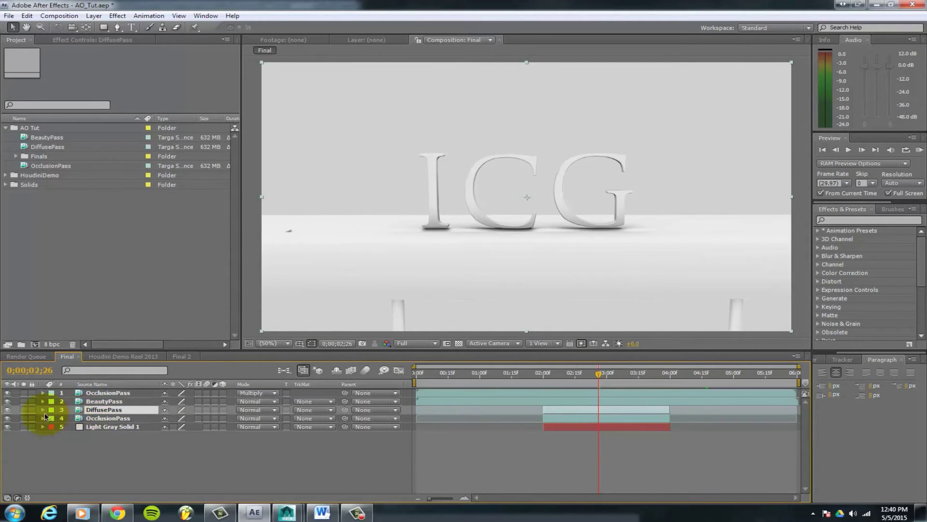
{"action": "left_click", "coordinate": [8, 410]}
{"action": "left_click", "coordinate": [8, 410]}
{"action": "left_click", "coordinate": [7, 410]}
{"action": "left_click", "coordinate": [7, 427]}
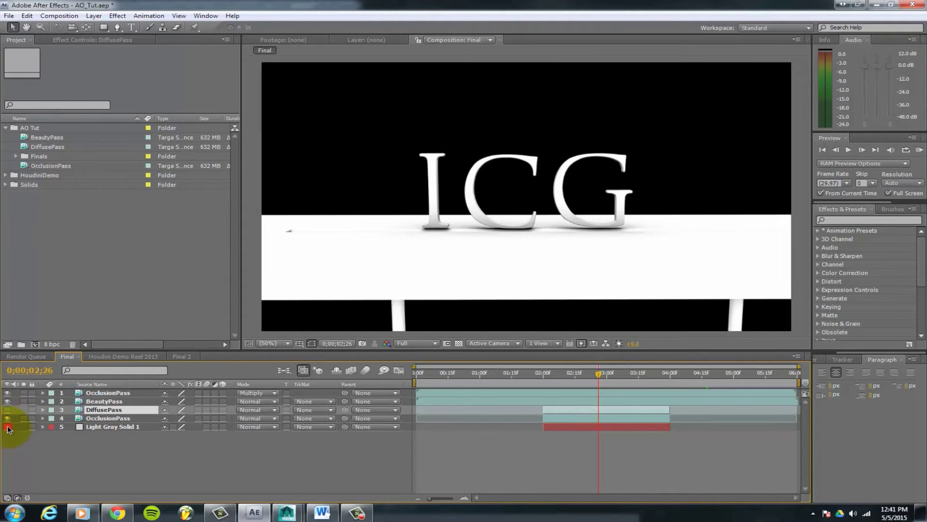
{"action": "left_click", "coordinate": [7, 427]}
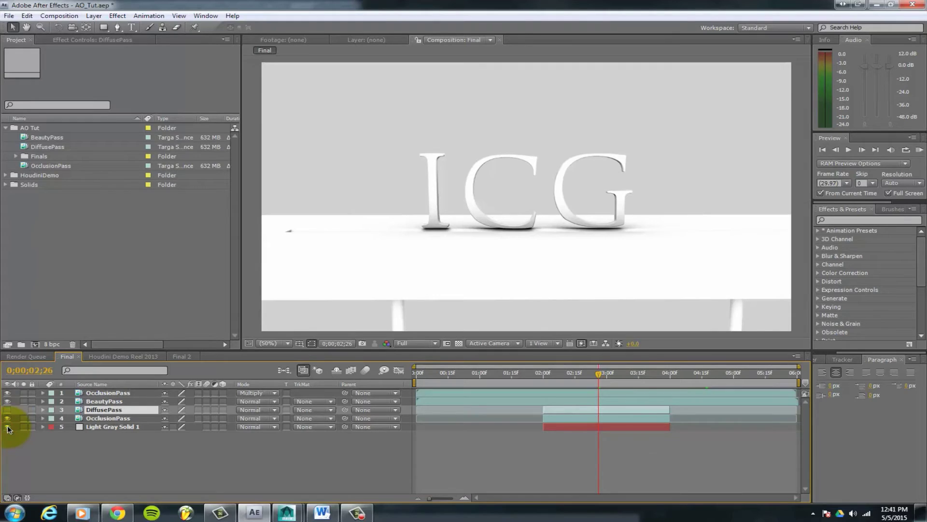
{"action": "left_click", "coordinate": [7, 410]}
{"action": "left_click", "coordinate": [100, 454]}
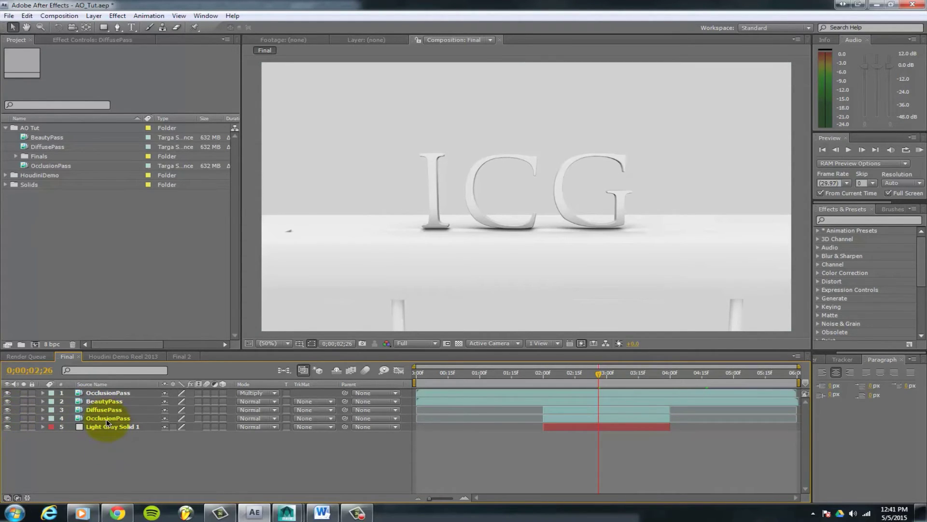
- At 0;00;02;05, set the Mask Feather of both masks on the BeautyPass layer to 28 pixels
{"action": "left_click", "coordinate": [550, 382]}
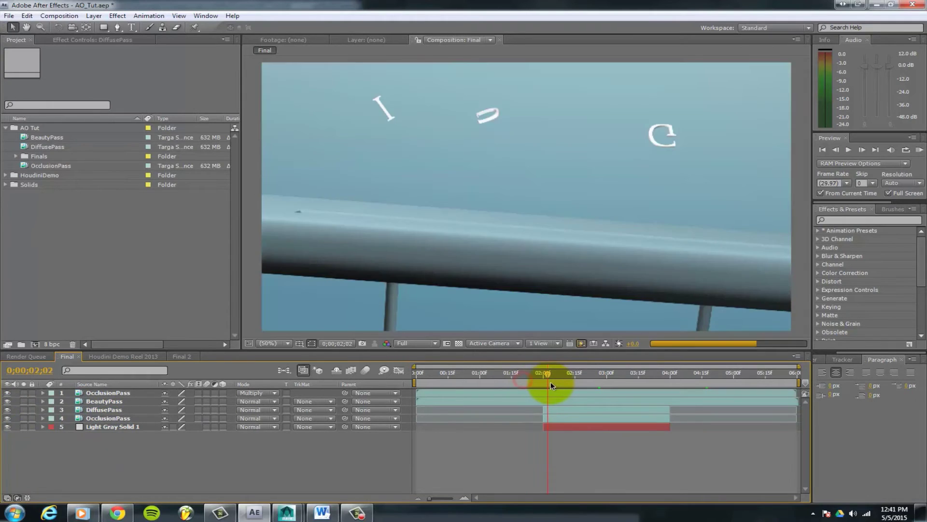
{"action": "left_click_drag", "start_coordinate": [552, 382], "coordinate": [554, 382]}
{"action": "left_click", "coordinate": [103, 403]}
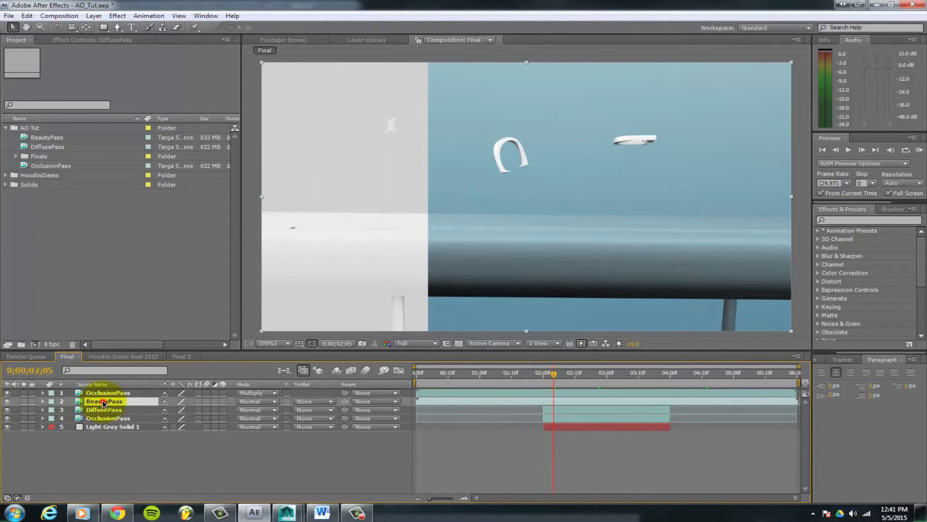
{"action": "key", "text": "m"}
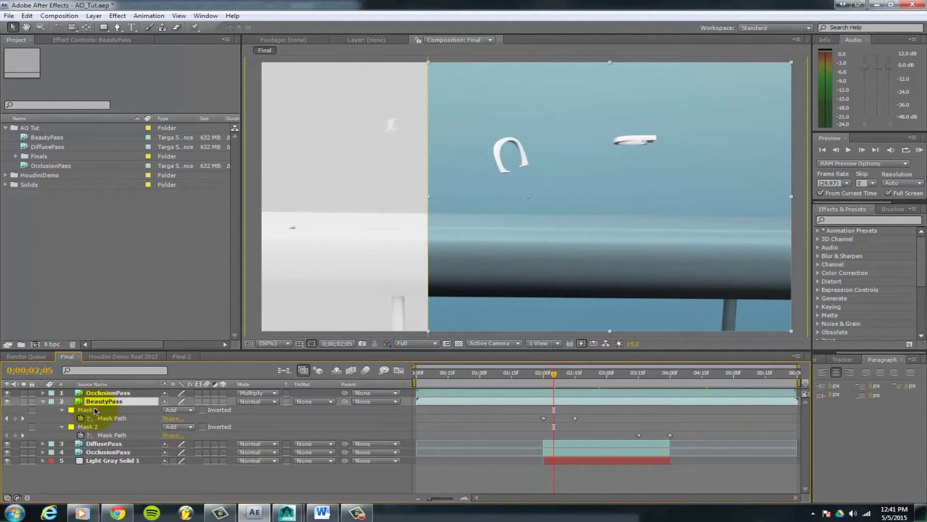
{"action": "left_click", "coordinate": [87, 427]}
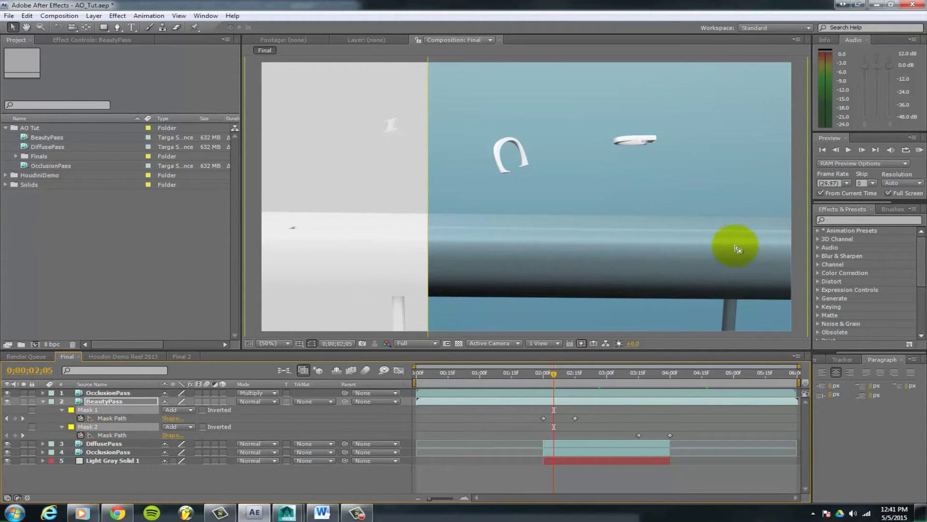
{"action": "key", "text": "f"}
{"action": "left_click", "coordinate": [185, 418]}
{"action": "left_click_drag", "start_coordinate": [186, 418], "coordinate": [193, 418]}
{"action": "left_click", "coordinate": [227, 480]}
- Scrub from 0;00;02;11 to 0;00;02;15 to check the feathered wipe, and collapse the BeautyPass layer's properties
{"action": "left_click_drag", "start_coordinate": [554, 376], "coordinate": [569, 376]}
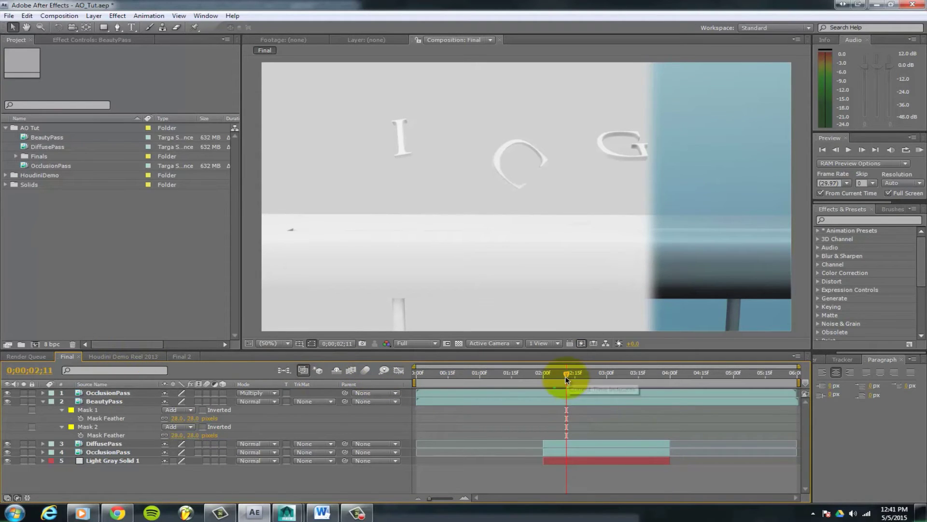
{"action": "left_click_drag", "start_coordinate": [567, 372], "coordinate": [575, 374]}
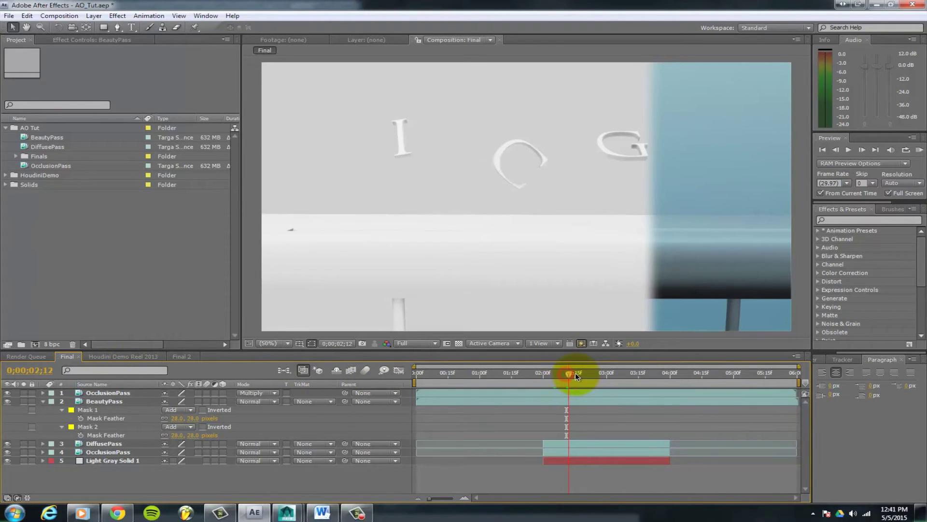
{"action": "left_click", "coordinate": [43, 401]}
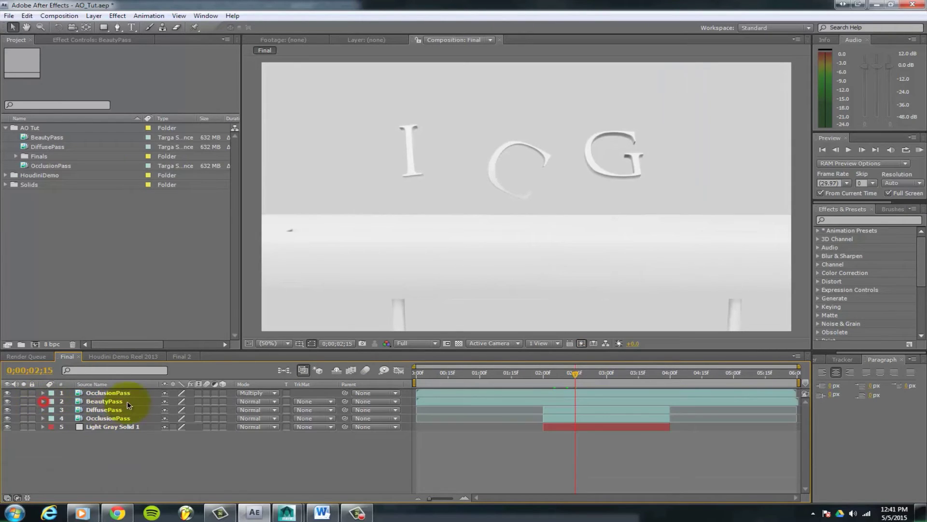
- Reveal the Opacity of the topmost OcclusionPass layer and set it to 100%
{"action": "left_click", "coordinate": [120, 393]}
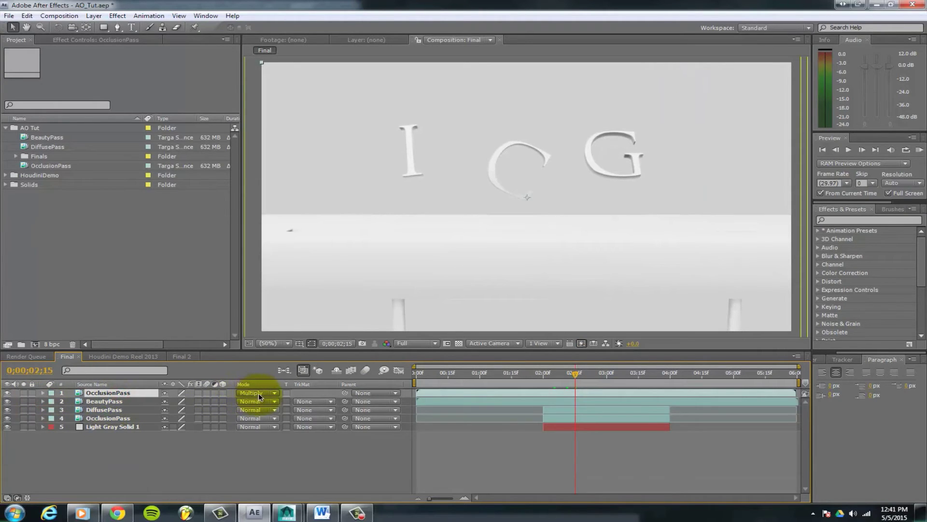
{"action": "key", "text": "t"}
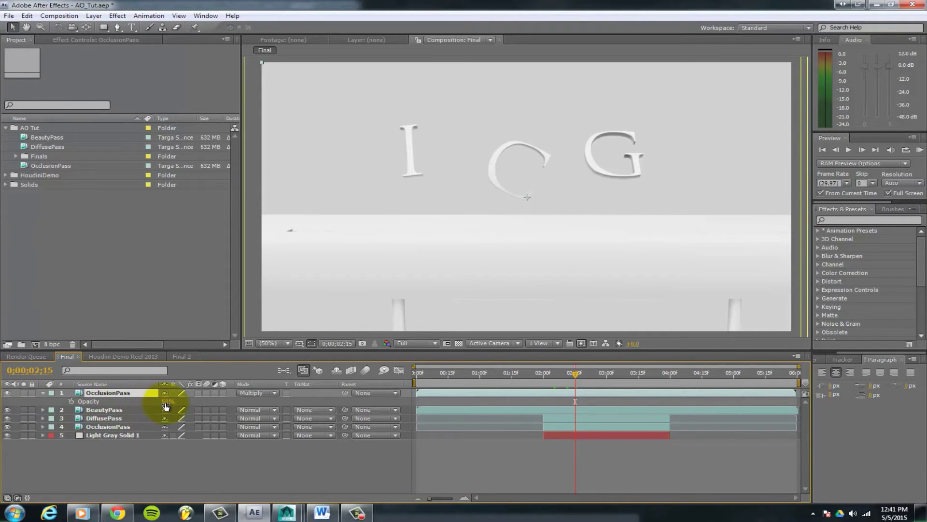
{"action": "left_click", "coordinate": [119, 393]}
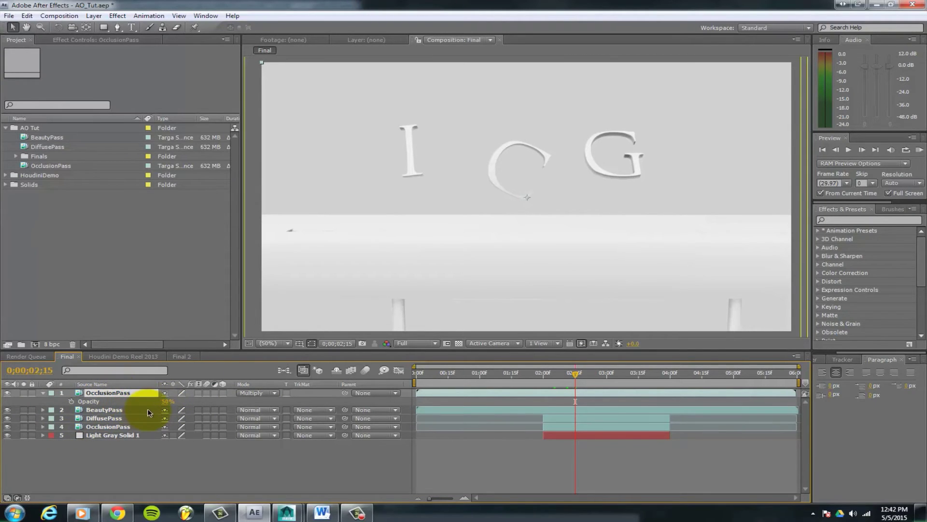
{"action": "key", "text": "t"}
{"action": "key", "text": "t"}
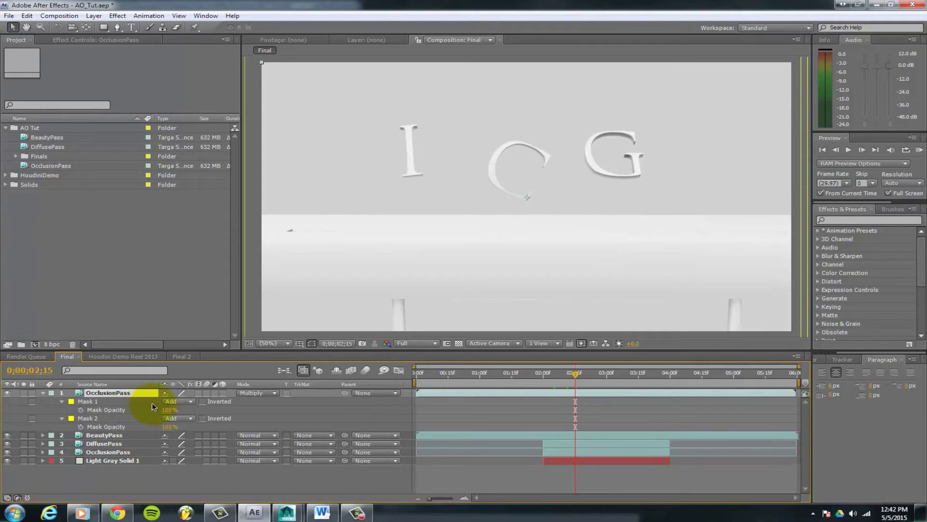
{"action": "key", "text": "t"}
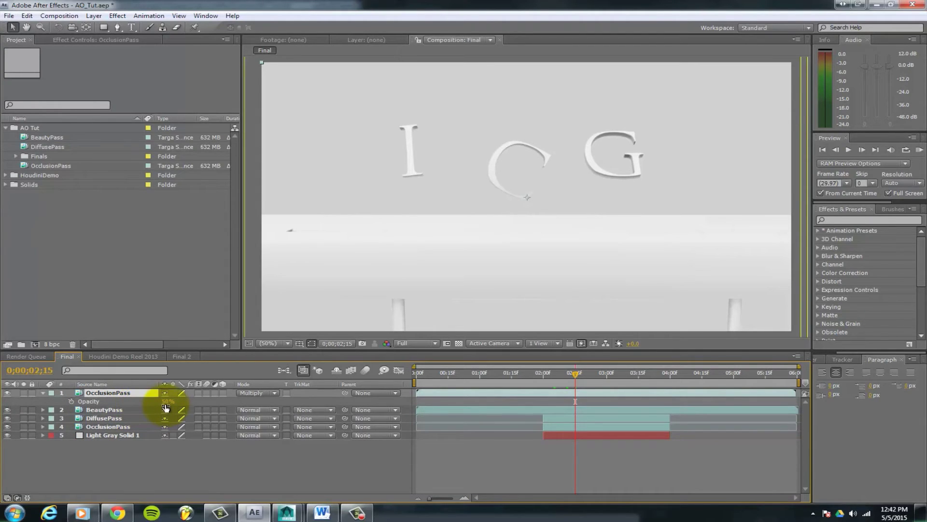
{"action": "left_click_drag", "start_coordinate": [167, 404], "coordinate": [362, 404]}
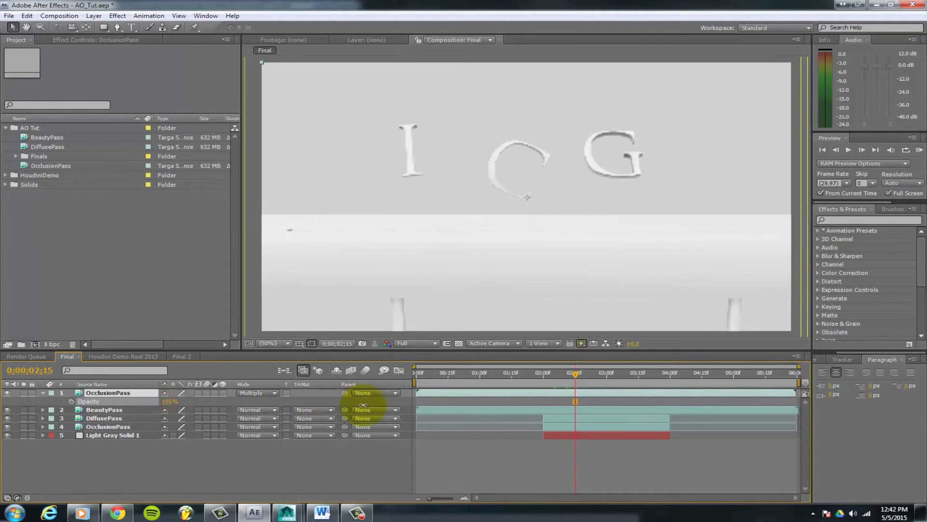
{"action": "left_click", "coordinate": [143, 478]}
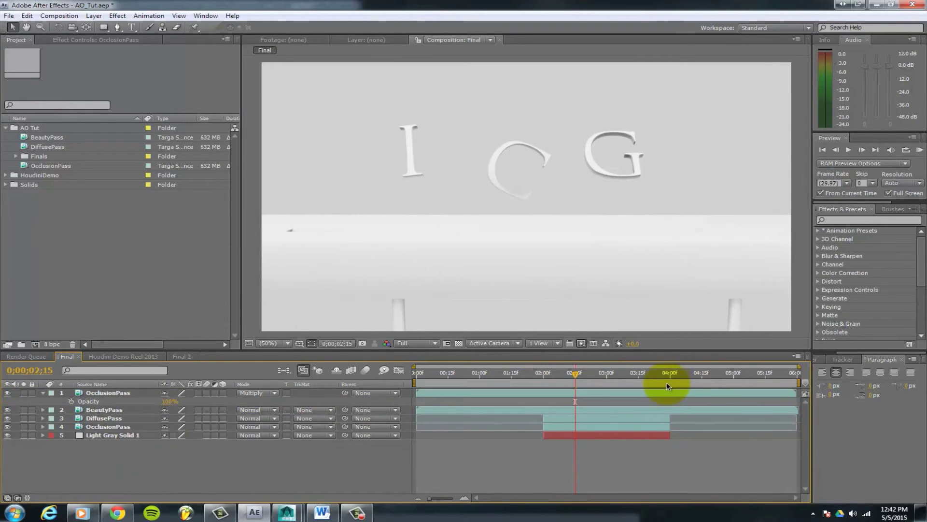
- At 0;00;04;12, switch the topmost OcclusionPass layer off and on twice to compare the full-strength occlusion
{"action": "left_click", "coordinate": [695, 381]}
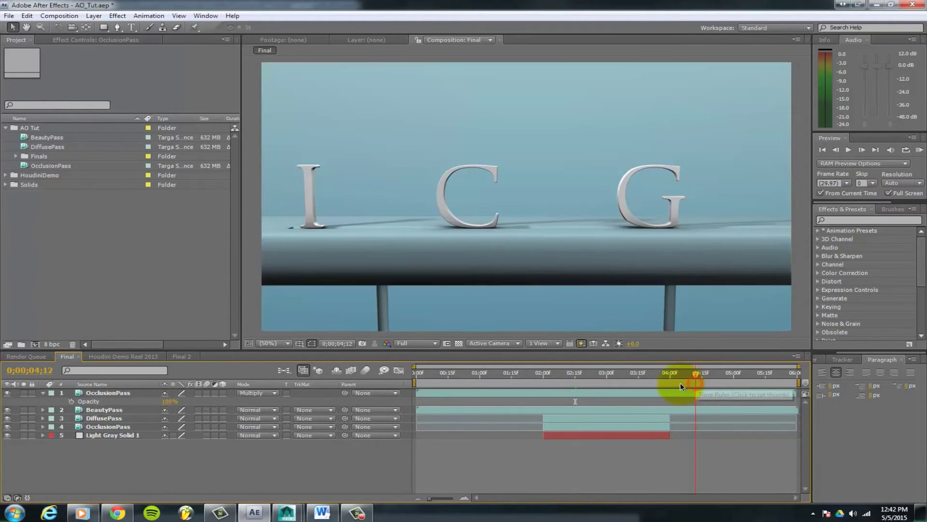
{"action": "left_click", "coordinate": [7, 394]}
{"action": "left_click", "coordinate": [8, 393]}
{"action": "left_click", "coordinate": [7, 394]}
{"action": "left_click", "coordinate": [7, 393]}
- Set the topmost OcclusionPass layer's Opacity to 50% and collapse its properties
{"action": "left_click", "coordinate": [170, 401]}
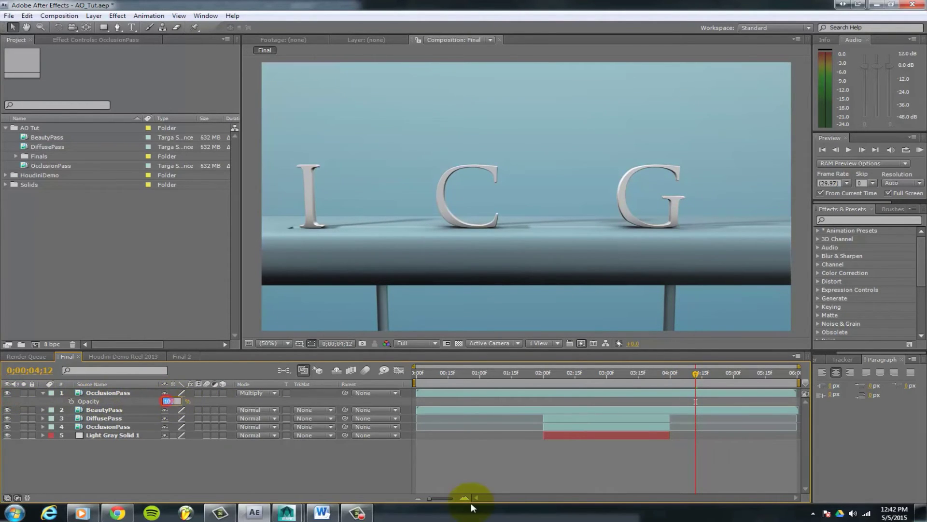
{"action": "key", "text": "Return"}
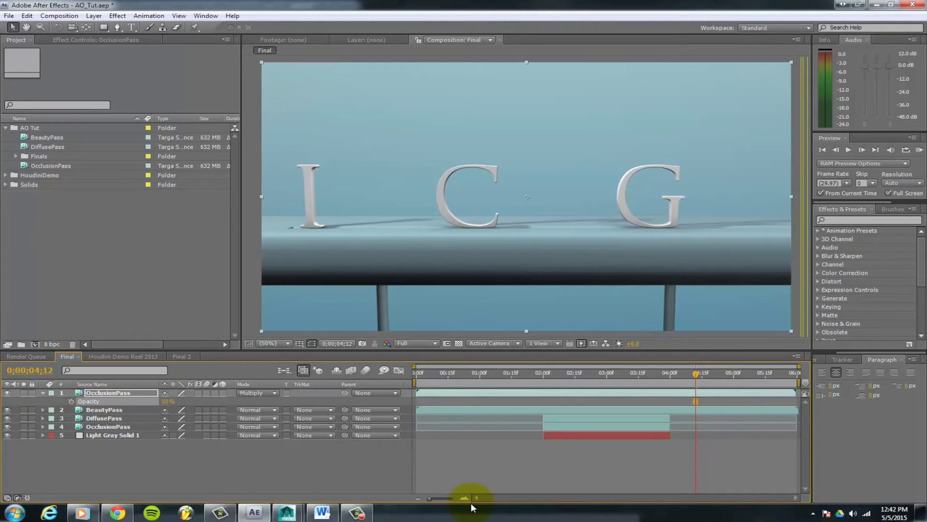
{"action": "left_click", "coordinate": [42, 391]}
{"action": "left_click", "coordinate": [96, 461]}
- At 0;00;02;19, reveal the Opacity of DiffusePass and the lower OcclusionPass, then hide and show DiffusePass to compare
{"action": "left_click", "coordinate": [583, 380]}
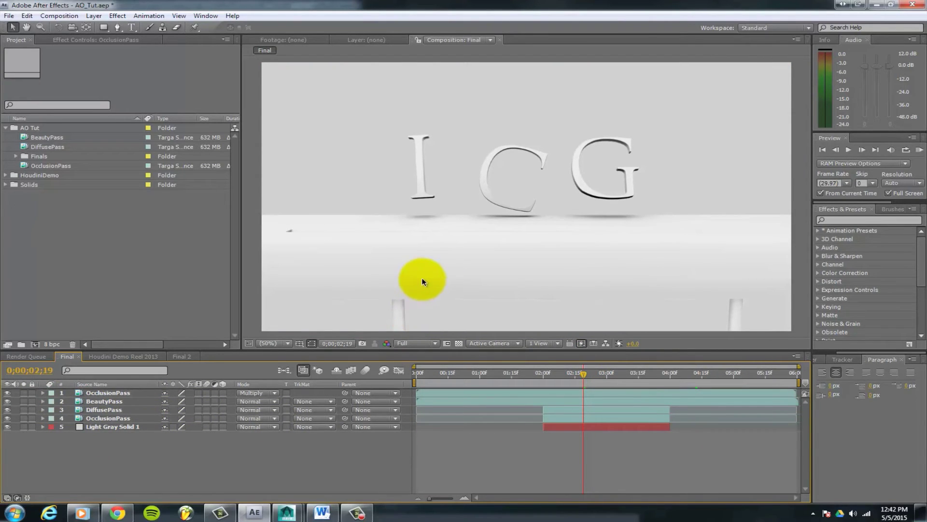
{"action": "left_click", "coordinate": [97, 410]}
{"action": "key", "text": "t"}
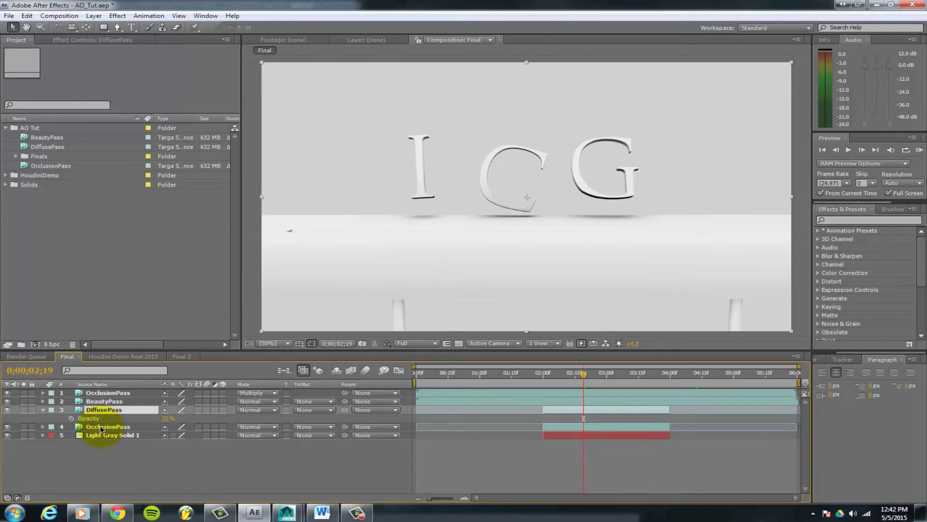
{"action": "left_click", "coordinate": [102, 426]}
{"action": "key", "text": "t"}
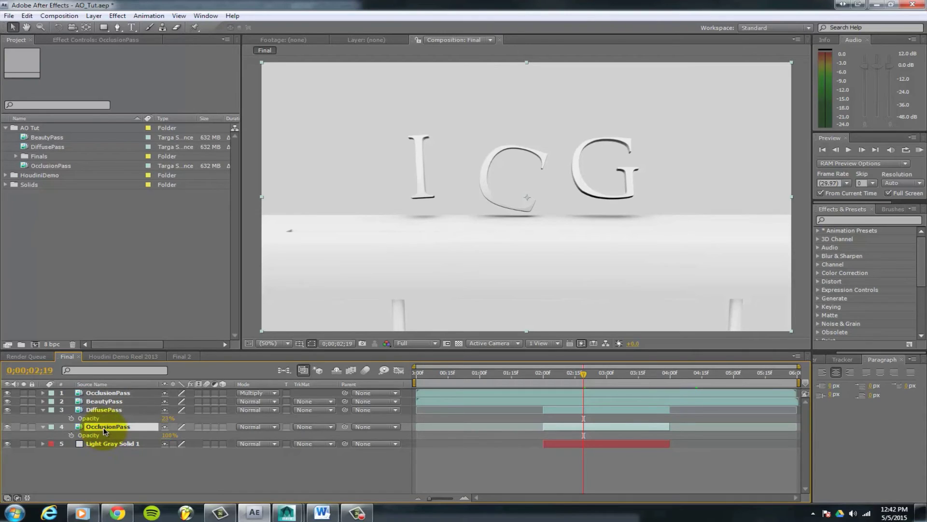
{"action": "left_click", "coordinate": [8, 410]}
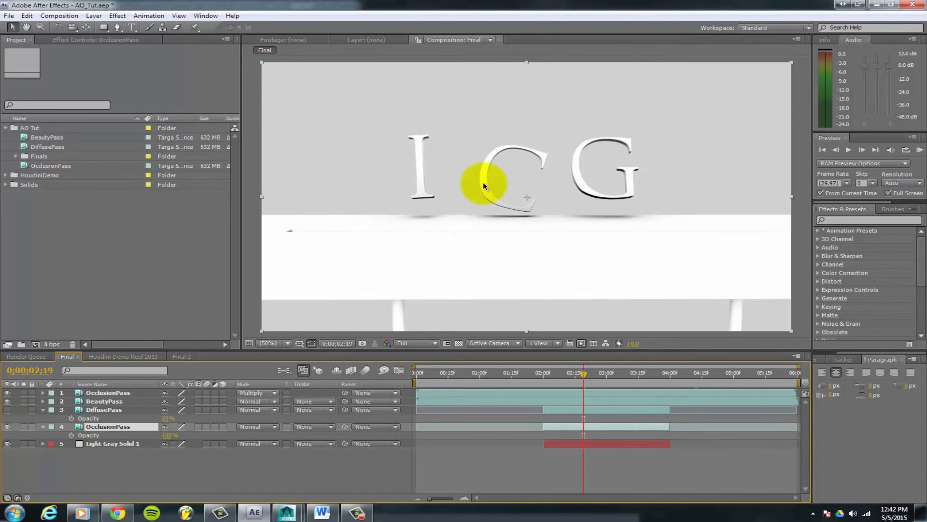
{"action": "left_click", "coordinate": [8, 410]}
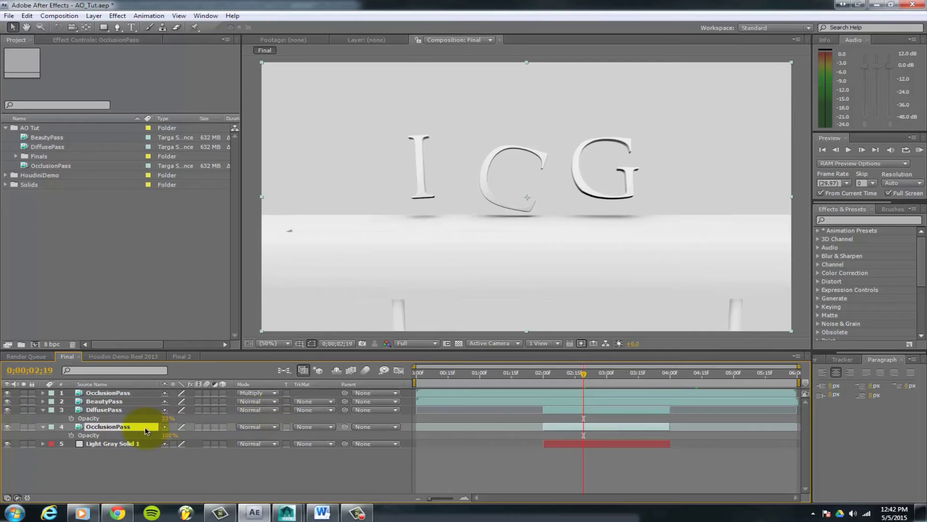
- Set the DiffusePass layer's Opacity to 100% and preview the composite at 0;00;02;26
{"action": "left_click", "coordinate": [164, 463]}
{"action": "left_click_drag", "start_coordinate": [166, 424], "coordinate": [352, 425]}
{"action": "left_click", "coordinate": [153, 477]}
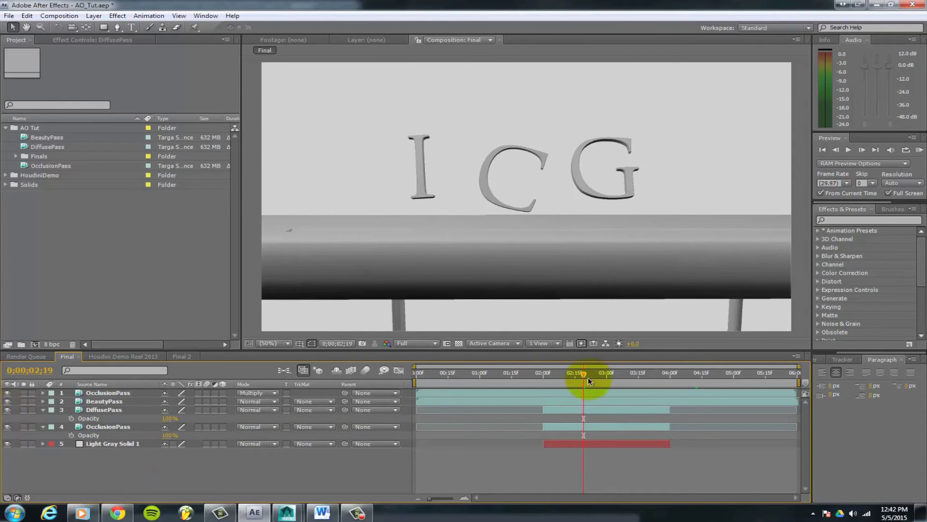
{"action": "left_click_drag", "start_coordinate": [583, 375], "coordinate": [598, 378]}
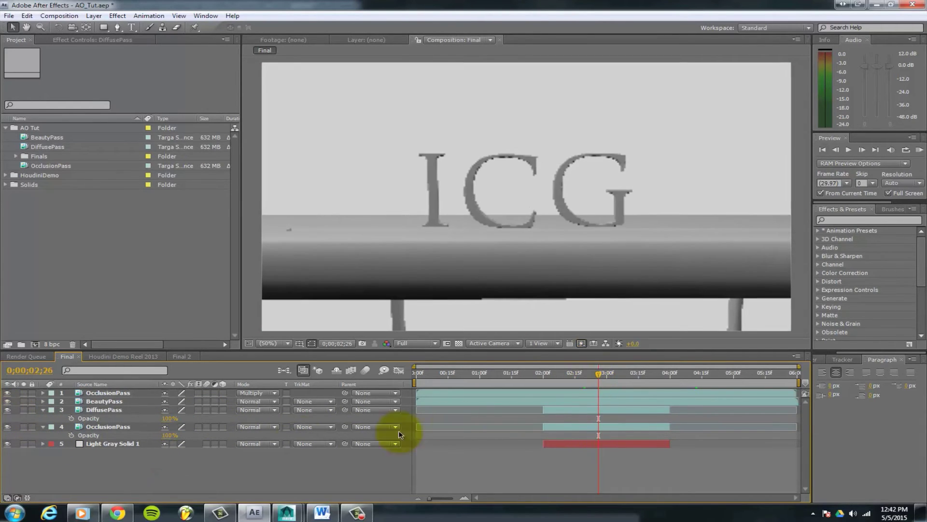
- Hide and show the full-opacity DiffusePass layer to compare it with the OcclusionPass beneath
{"action": "left_click", "coordinate": [98, 429]}
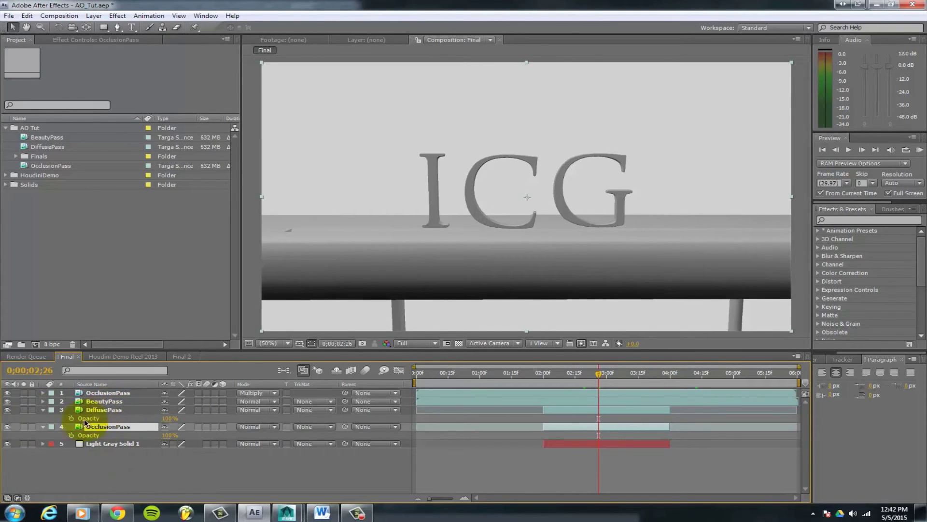
{"action": "left_click", "coordinate": [7, 410]}
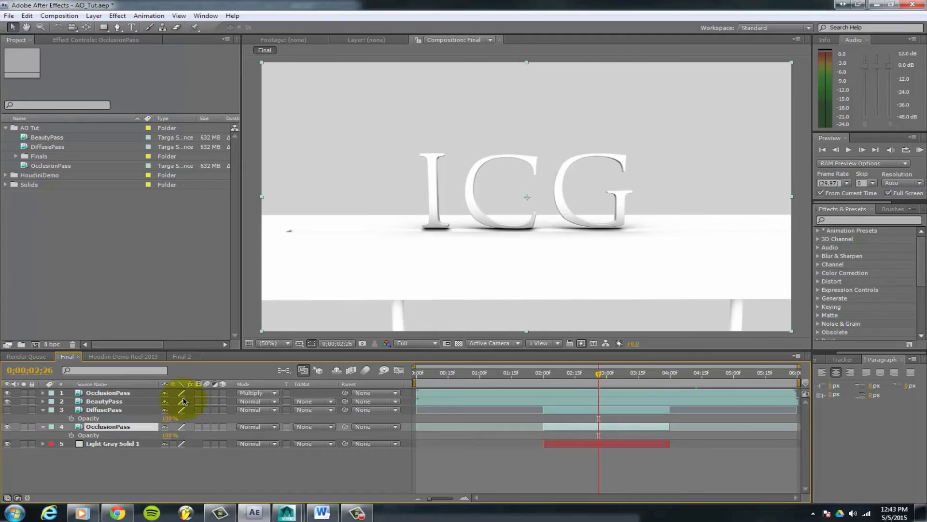
{"action": "left_click", "coordinate": [118, 410]}
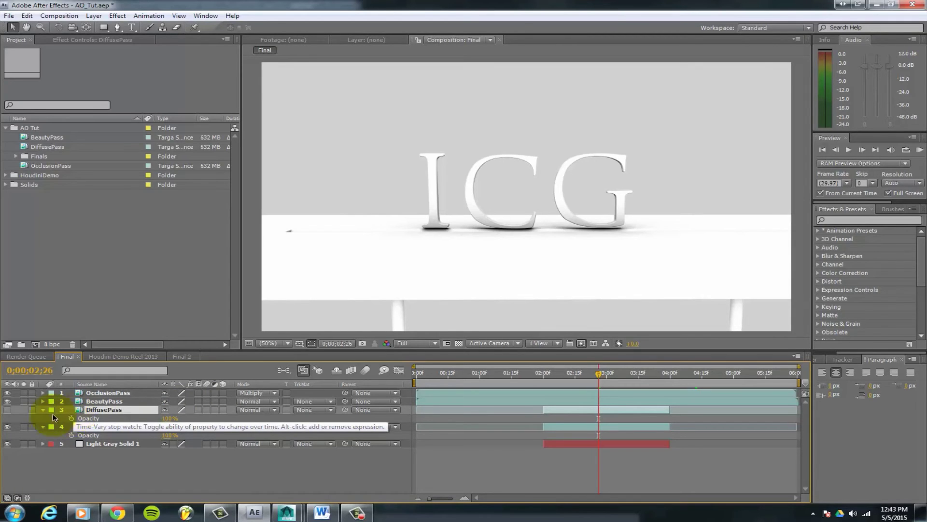
{"action": "left_click", "coordinate": [8, 410]}
- Set the DiffusePass layer's Opacity to 23% and scrub to 0;00;02;27 to preview the blend
{"action": "left_click", "coordinate": [169, 418]}
{"action": "type", "text": "23"}
{"action": "key", "text": "Return"}
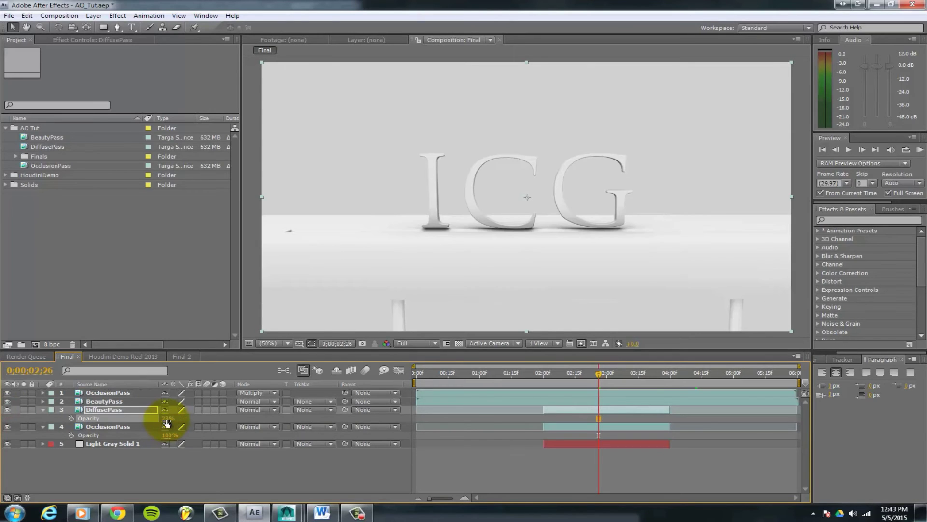
{"action": "left_click", "coordinate": [327, 480]}
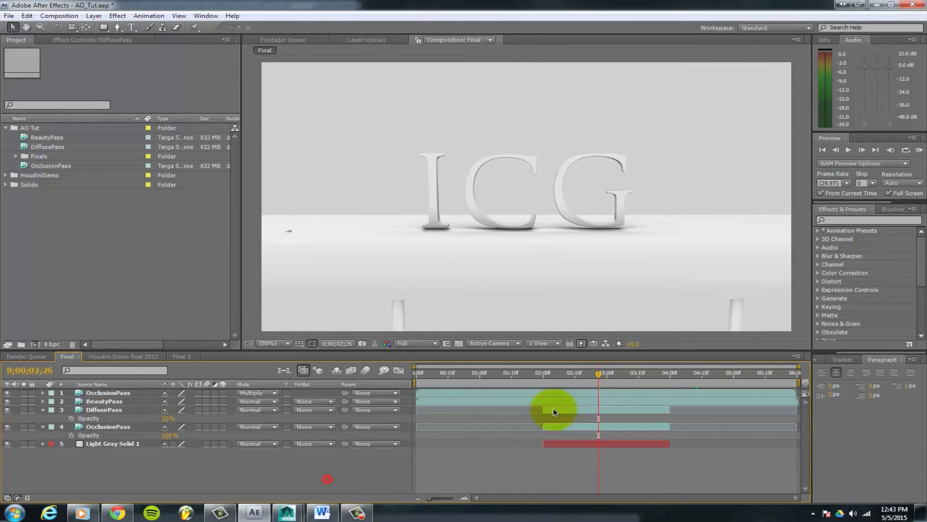
{"action": "left_click_drag", "start_coordinate": [524, 381], "coordinate": [593, 381]}
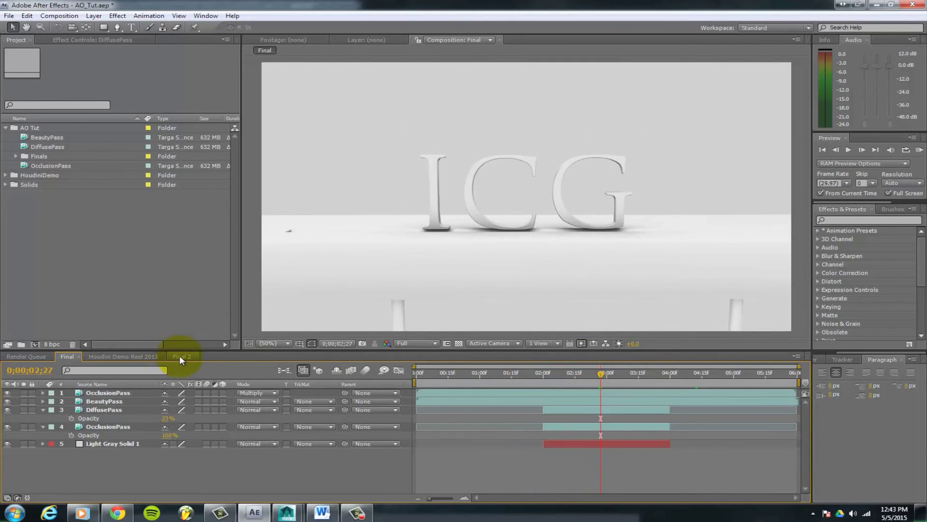
- Open the Final 2 composition and scrub through it to 0;00;05;14 to view the finished render
{"action": "left_click", "coordinate": [180, 356]}
{"action": "left_click_drag", "start_coordinate": [517, 381], "coordinate": [758, 389]}
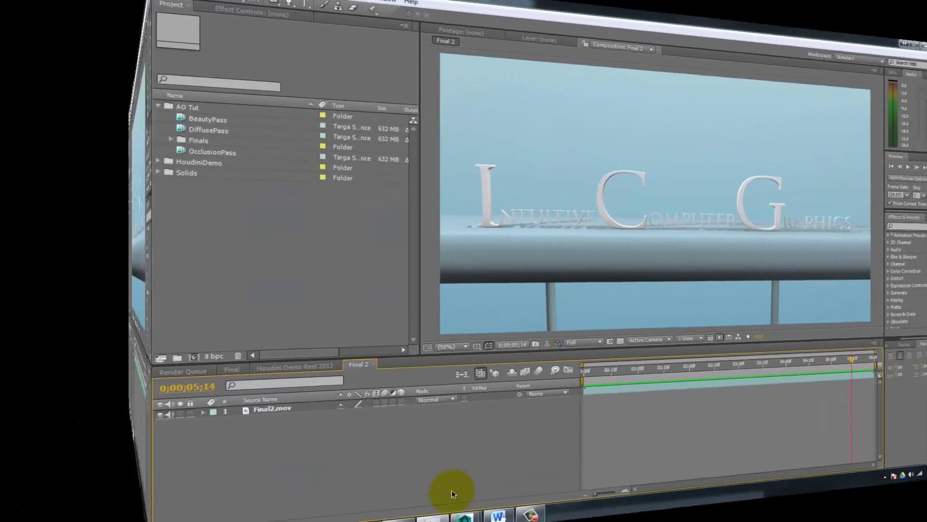
- Switch to Maya, show the render layers list and delete the OcclusionPass render layer
{"action": "left_click", "coordinate": [290, 511]}
{"action": "left_click", "coordinate": [313, 457]}
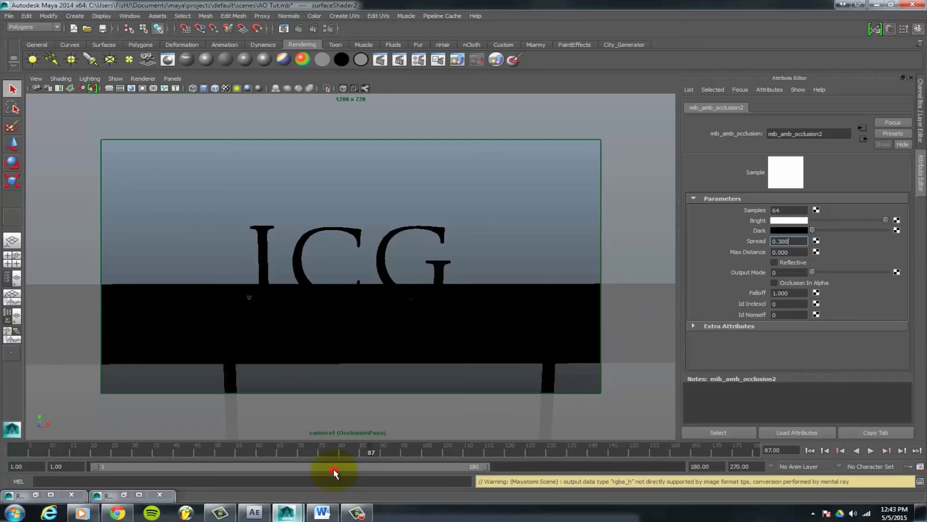
{"action": "left_click", "coordinate": [890, 29]}
{"action": "left_click", "coordinate": [874, 382]}
{"action": "right_click", "coordinate": [872, 381]}
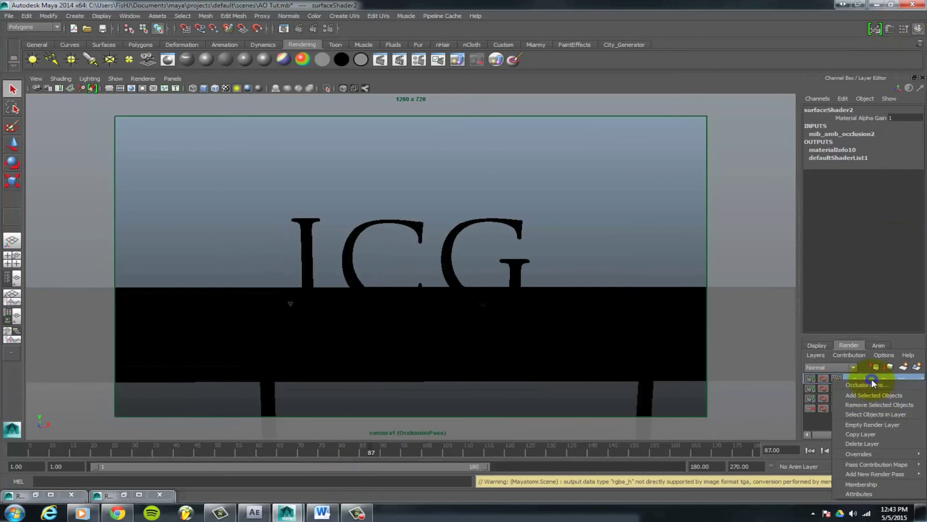
{"action": "mouse_move", "coordinate": [866, 462]}
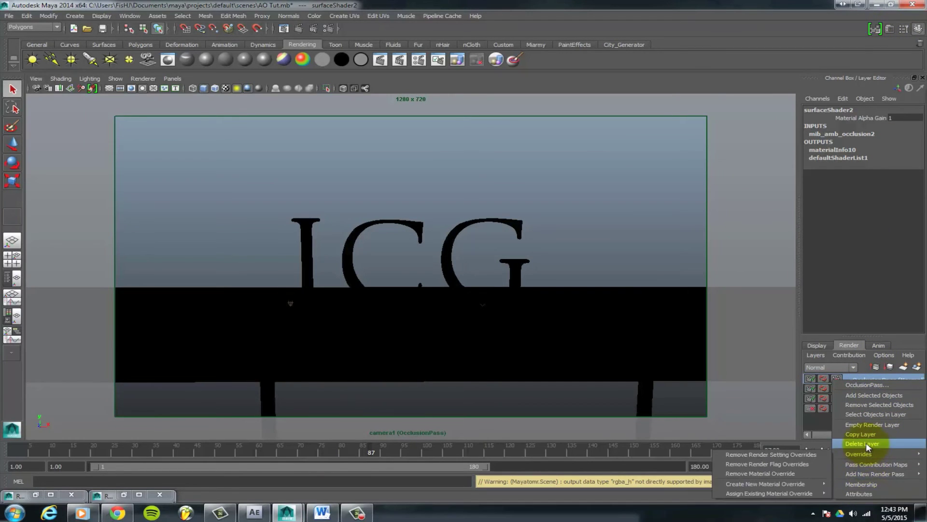
{"action": "left_click", "coordinate": [865, 442]}
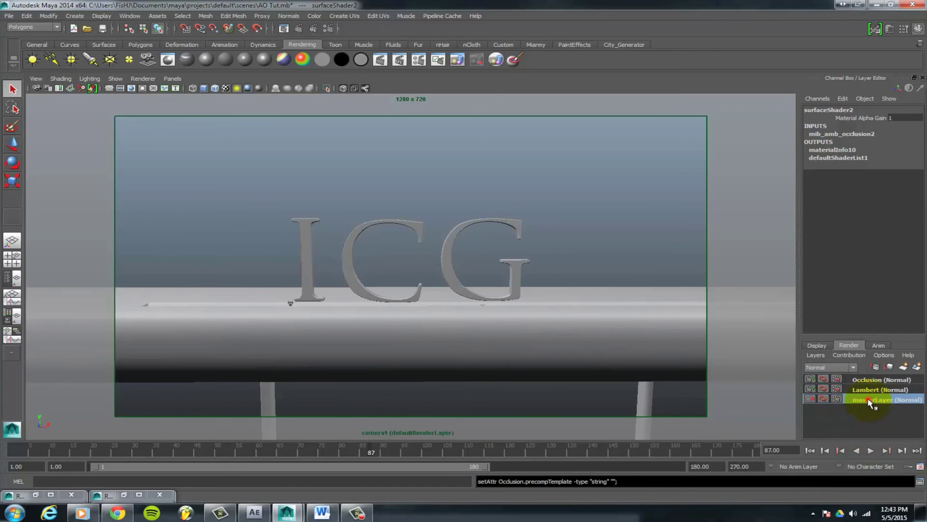
- Bring up the masterLayer's options, dismiss them, and switch the view to the Lambert render layer
{"action": "right_click", "coordinate": [868, 400]}
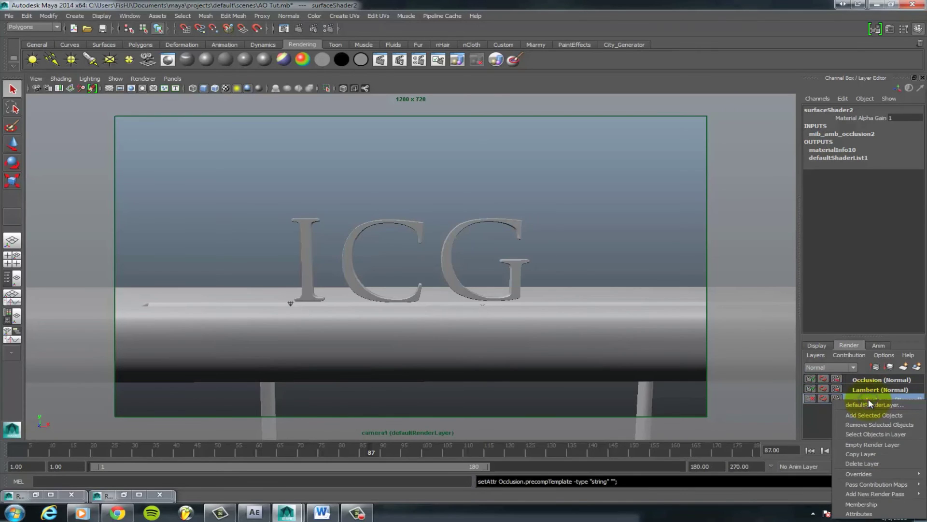
{"action": "right_click", "coordinate": [816, 415]}
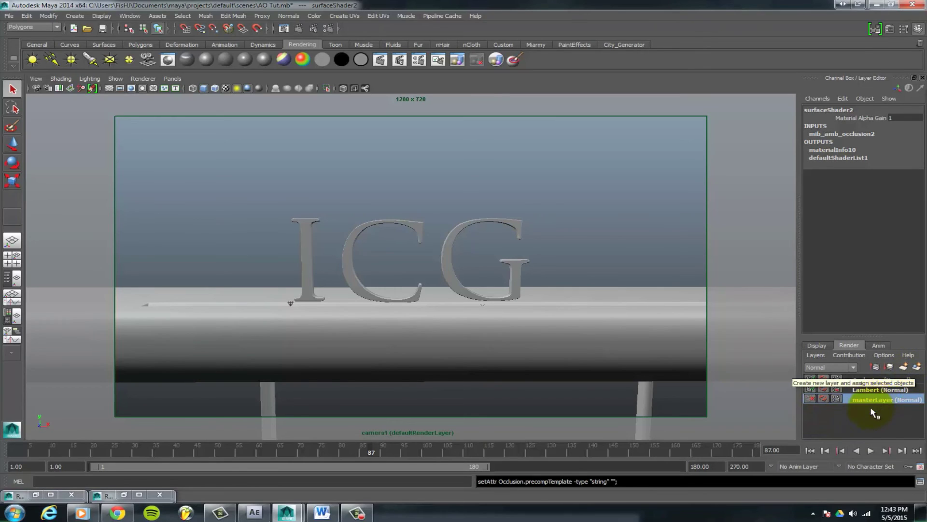
{"action": "left_click", "coordinate": [868, 390]}
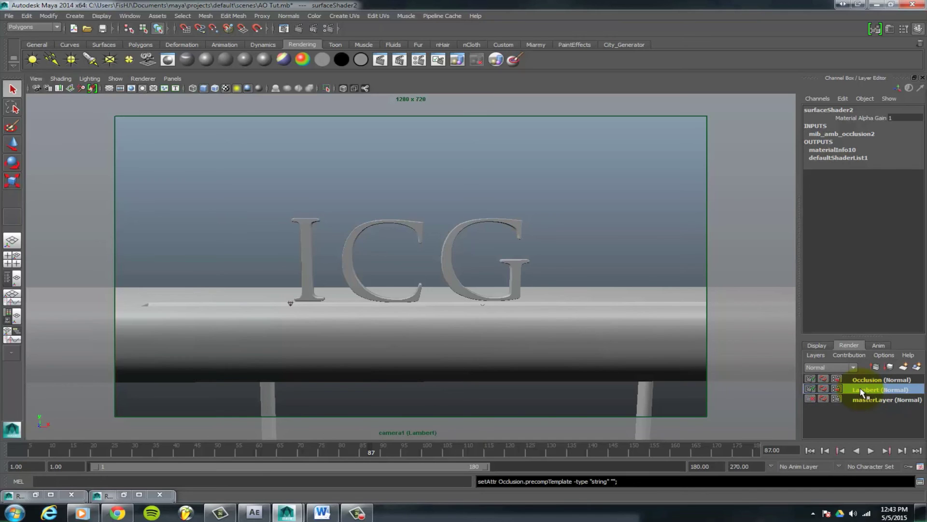
{"action": "left_click_drag", "start_coordinate": [862, 392], "coordinate": [869, 388]}
- Open the Occlusion render layer's attributes, apply the Occlusion preset to it and return to the render layers list
{"action": "left_click", "coordinate": [868, 382]}
{"action": "right_click", "coordinate": [868, 383]}
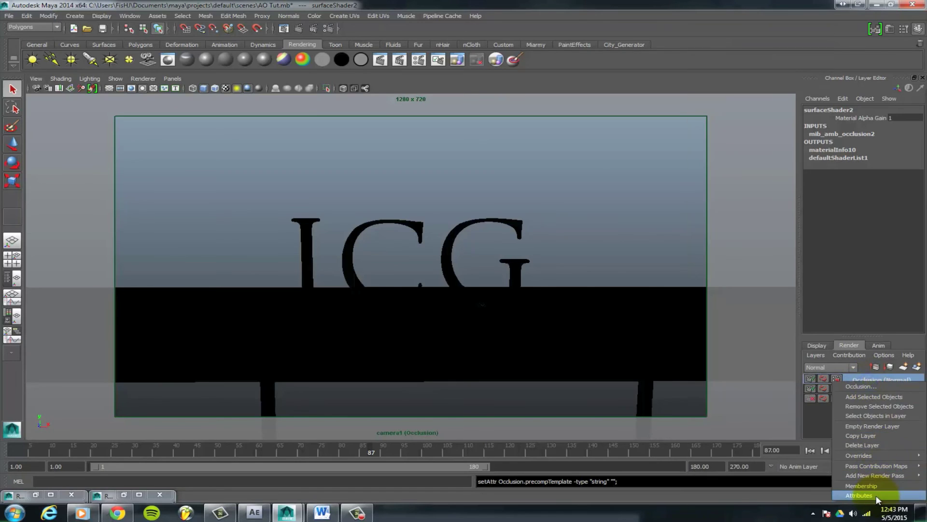
{"action": "left_click", "coordinate": [876, 494]}
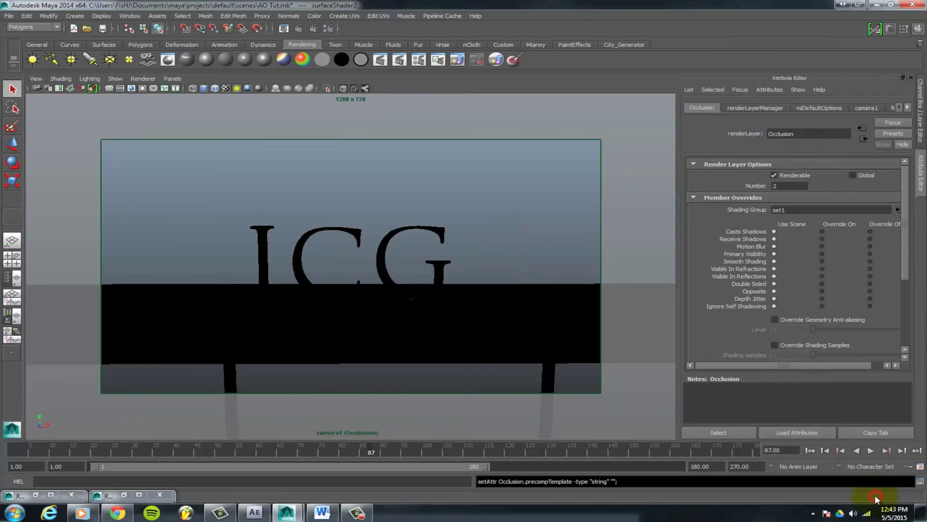
{"action": "left_click", "coordinate": [899, 137]}
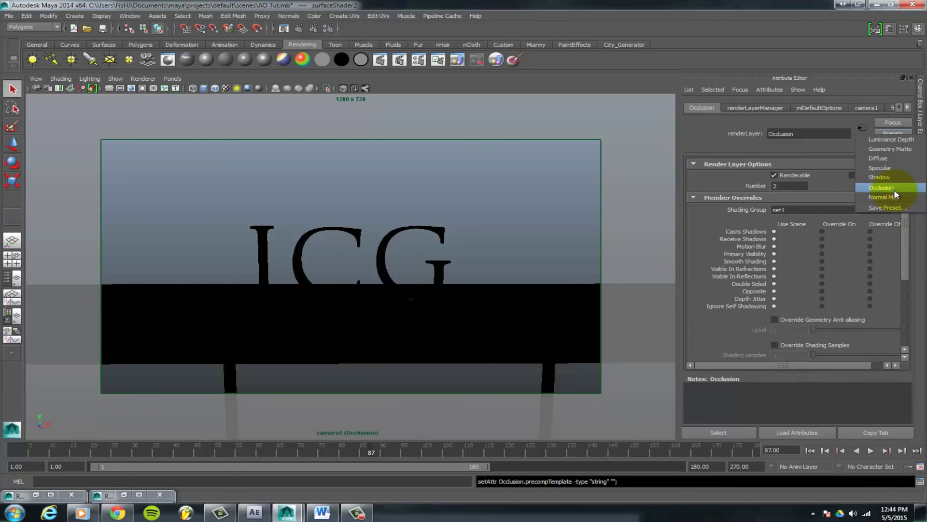
{"action": "left_click", "coordinate": [868, 381]}
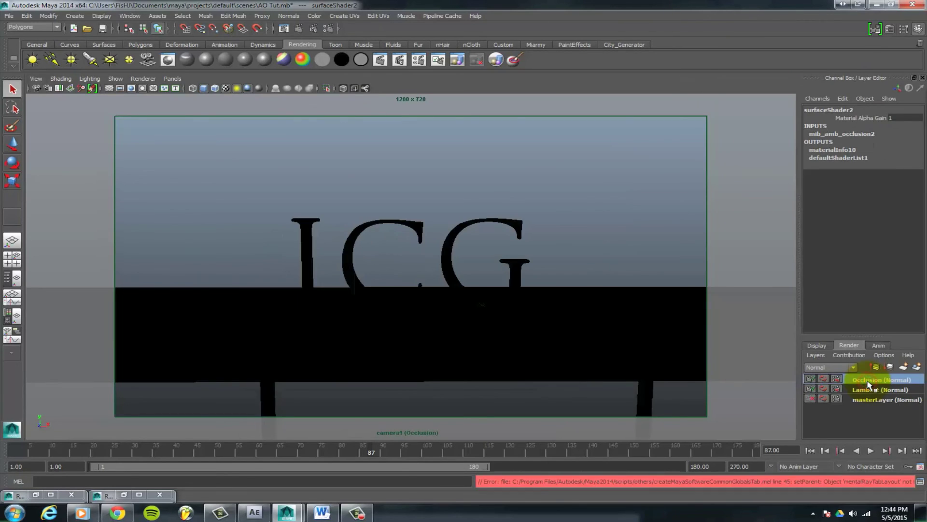
- Review the Lambert render layer's member overrides and render pass options, switching Beauty on and back off
{"action": "left_click", "coordinate": [868, 390]}
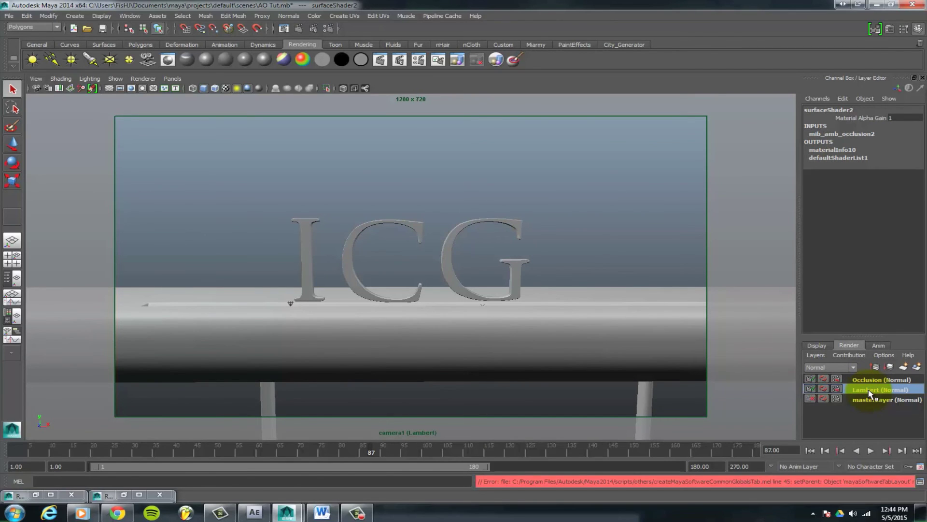
{"action": "right_click", "coordinate": [869, 394]}
{"action": "left_click", "coordinate": [866, 506]}
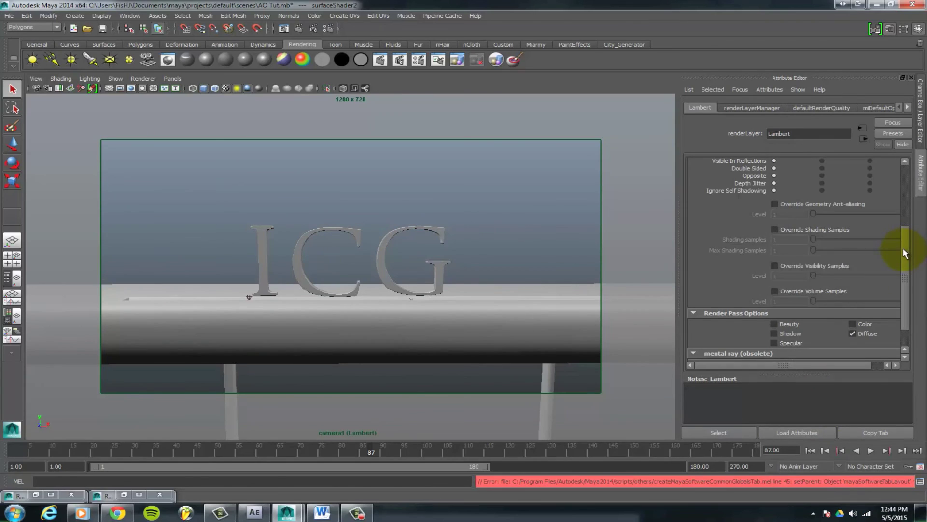
{"action": "left_click_drag", "start_coordinate": [903, 248], "coordinate": [903, 185]}
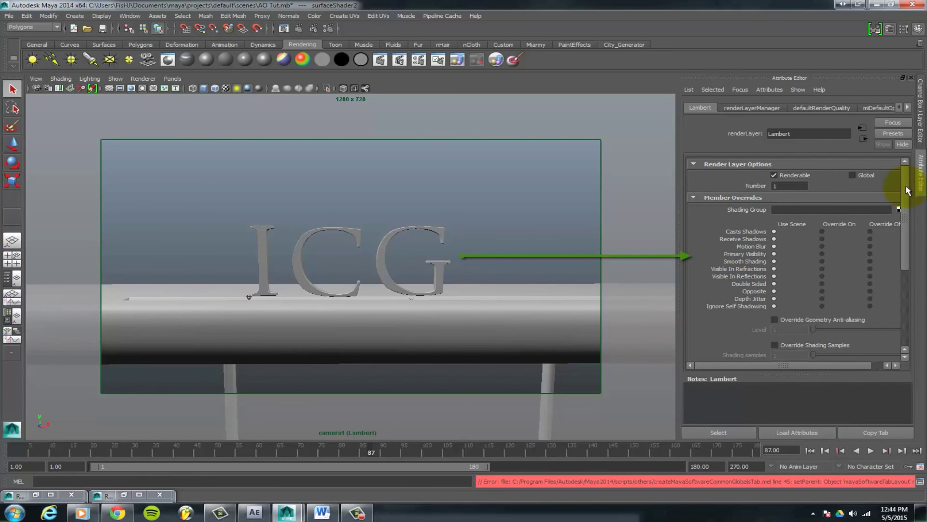
{"action": "left_click_drag", "start_coordinate": [907, 190], "coordinate": [911, 269]}
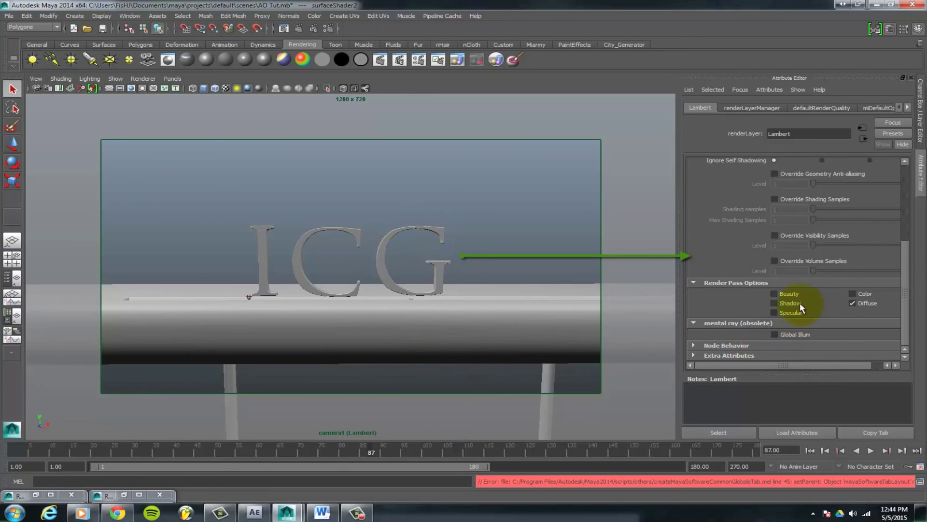
{"action": "left_click", "coordinate": [775, 294]}
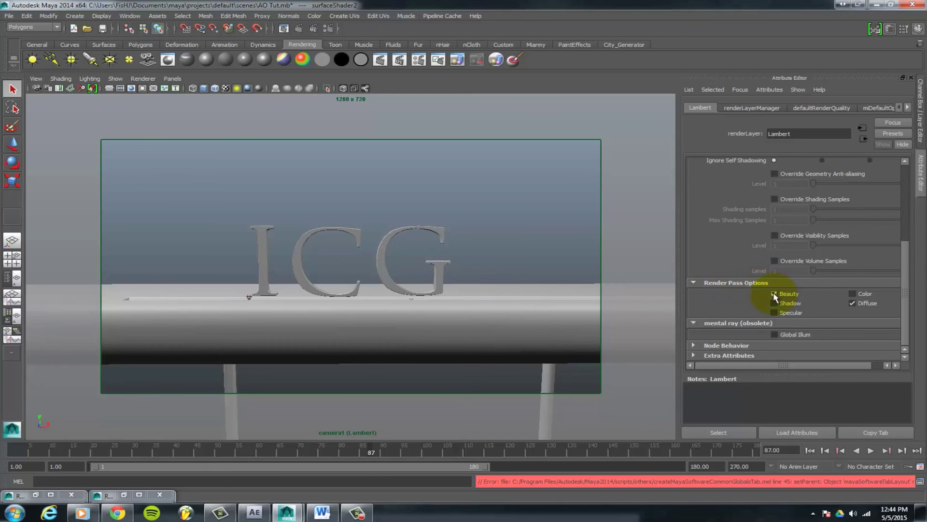
{"action": "left_click", "coordinate": [774, 294]}
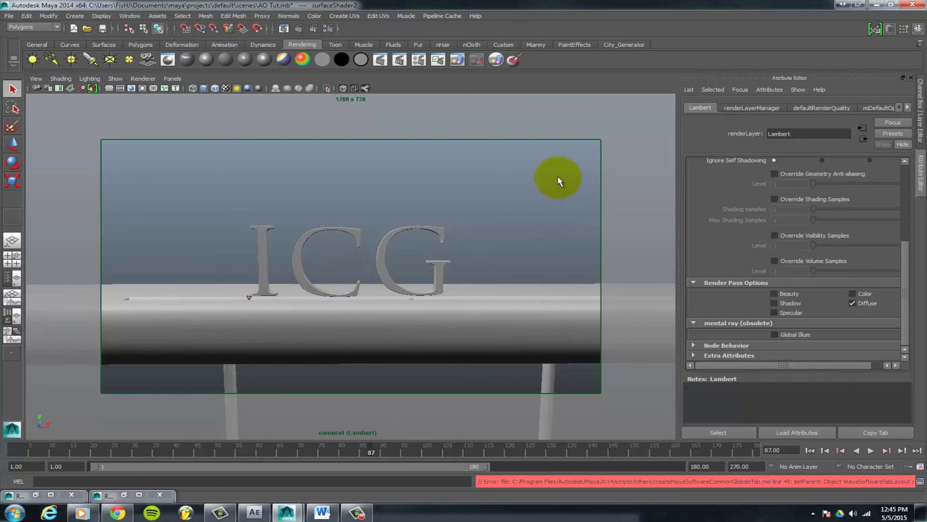
- Reopen the Lambert render layer's attributes, check its Render Pass Options and apply the Diffuse preset
{"action": "left_click", "coordinate": [576, 196]}
{"action": "left_click_drag", "start_coordinate": [575, 177], "coordinate": [433, 236]}
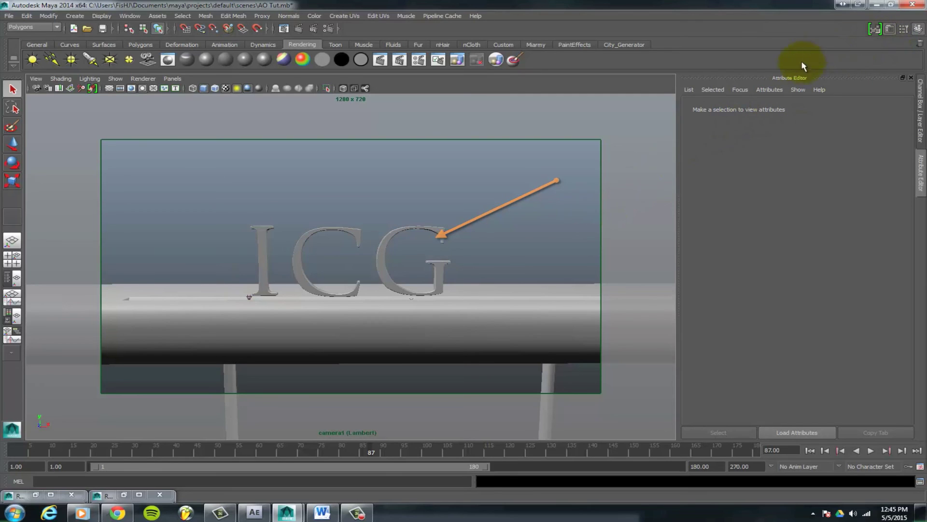
{"action": "left_click", "coordinate": [917, 29]}
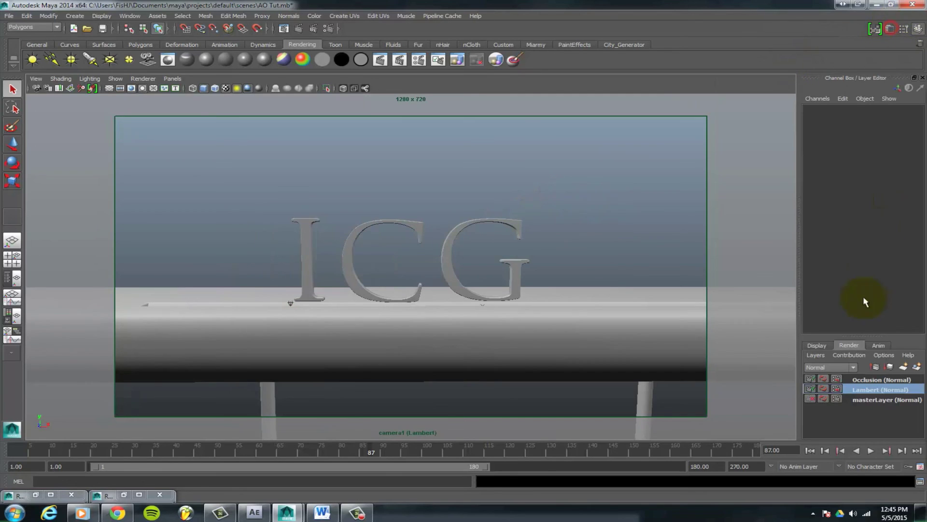
{"action": "right_click", "coordinate": [877, 395]}
{"action": "left_click", "coordinate": [862, 488]}
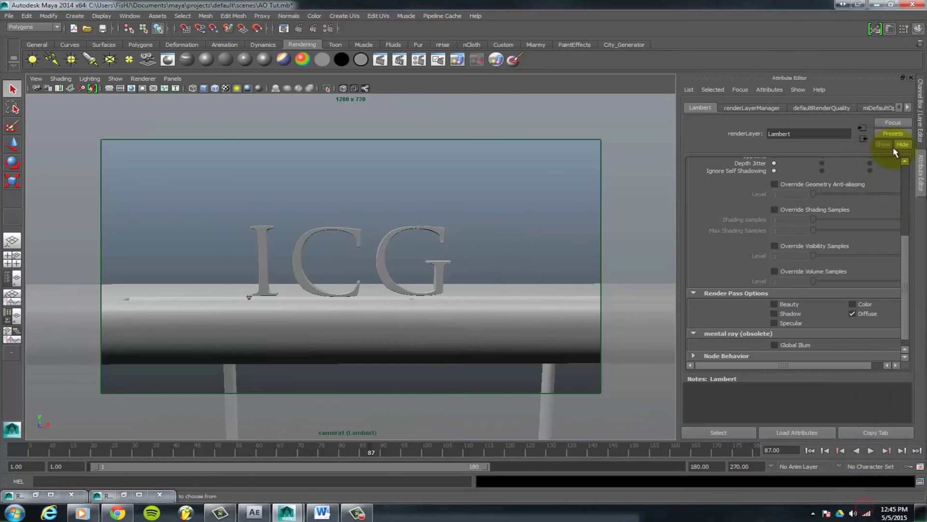
{"action": "left_click_drag", "start_coordinate": [904, 254], "coordinate": [892, 294]}
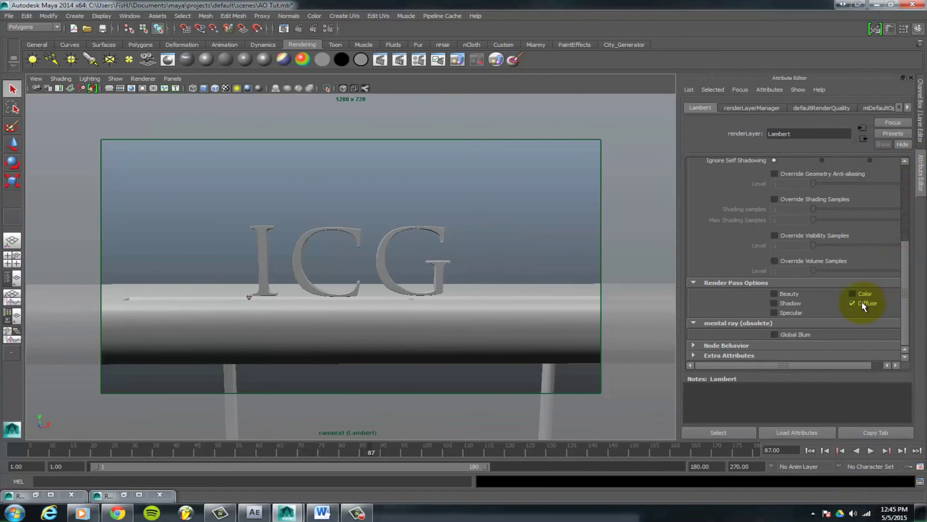
{"action": "left_click", "coordinate": [893, 133]}
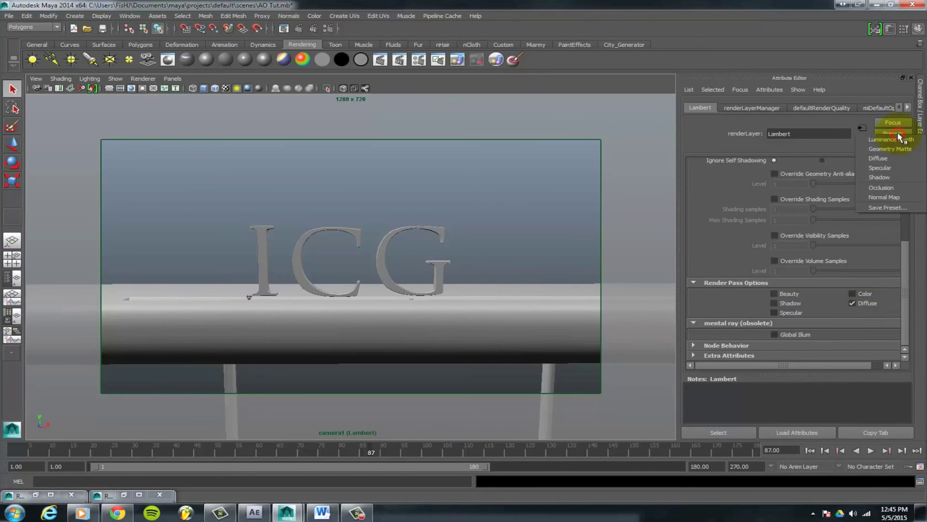
{"action": "left_click", "coordinate": [892, 158]}
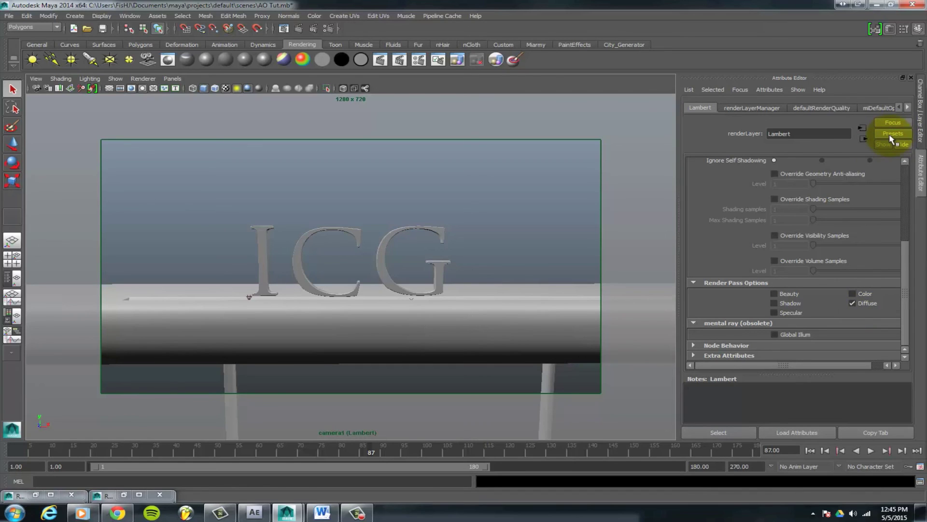